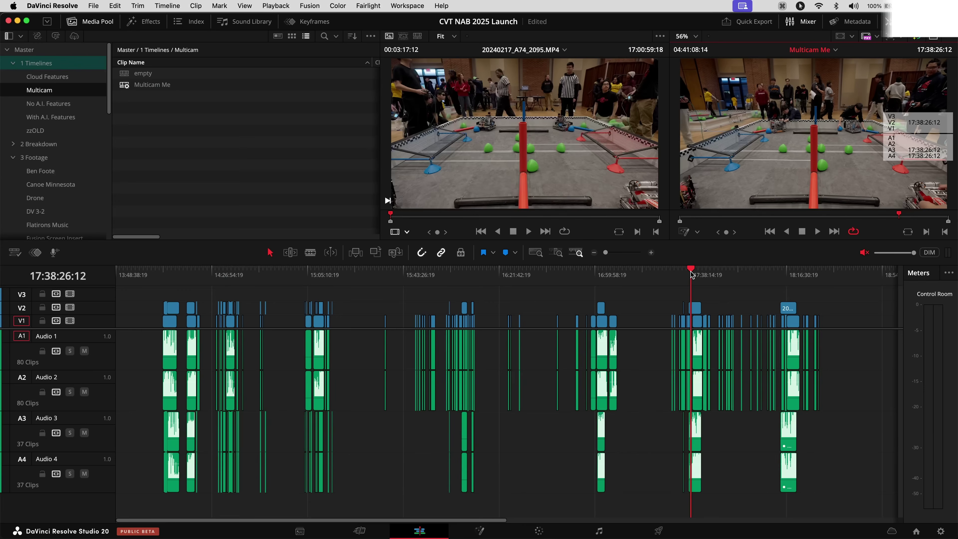
- Move the Multicam Me playhead back to 16:08:10:01 and bring up the timeline's options
drag(692, 275, 465, 274)
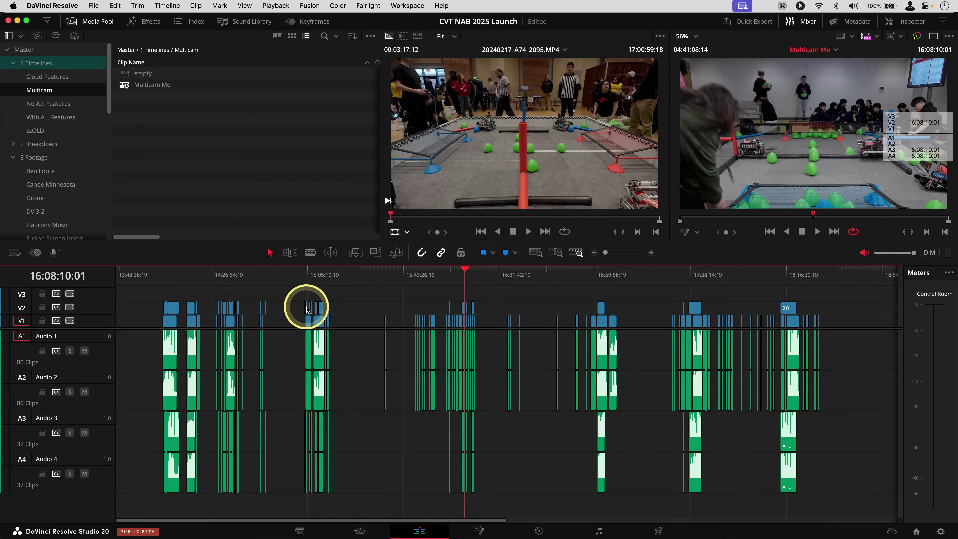
right_click(125, 88)
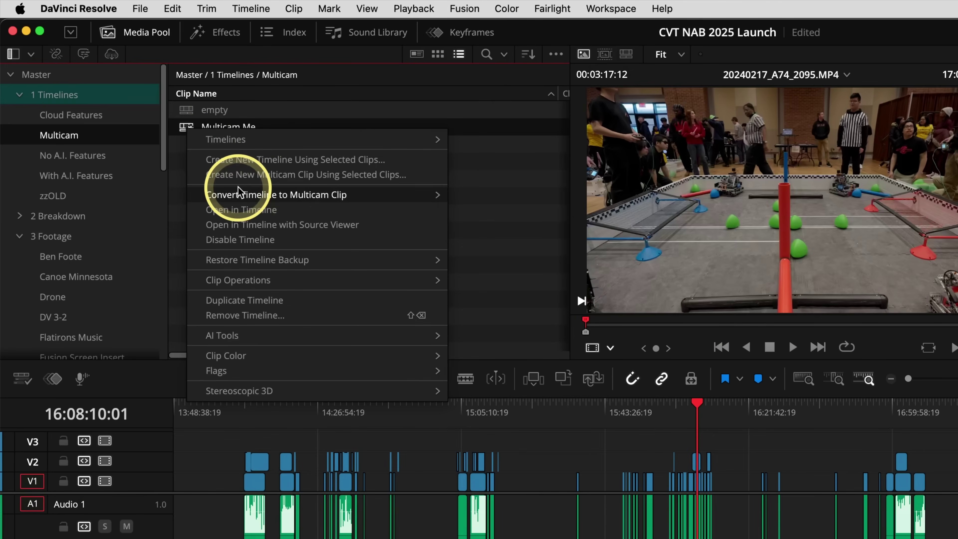
- Convert Multicam Me to a multicam clip using Use Source Audio Channels
mouse_move(236, 199)
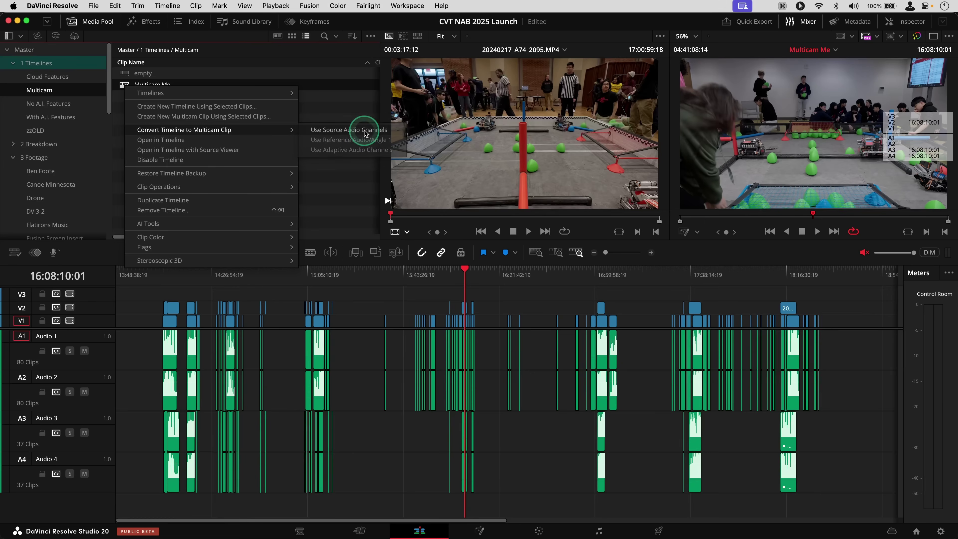
click(364, 130)
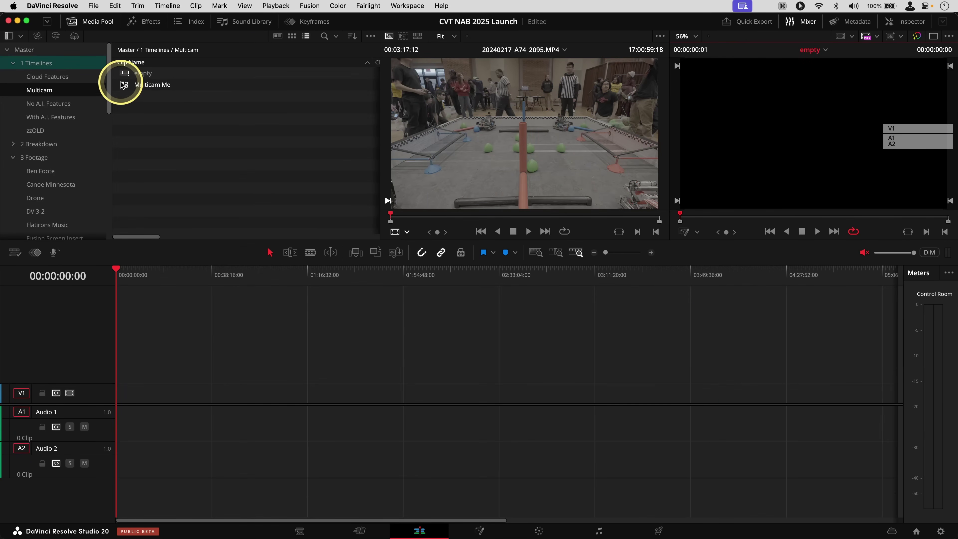
- Add the Multicam Me clip to the empty timeline and scrub to where video appears
drag(124, 87, 149, 186)
drag(155, 355, 145, 413)
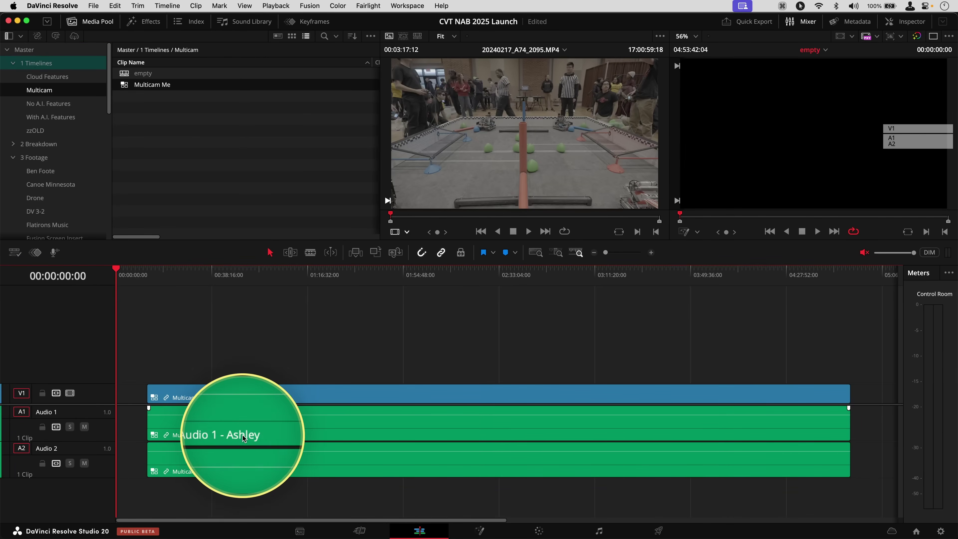
drag(328, 283, 416, 284)
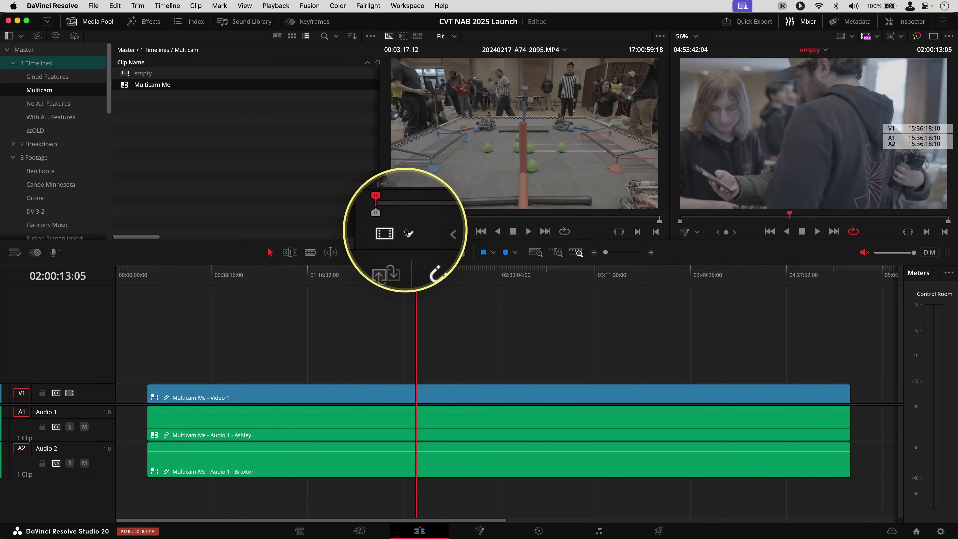
- Show the Multicam camera angles in the source viewer, scrubbing to about 02:30:55:09
click(404, 232)
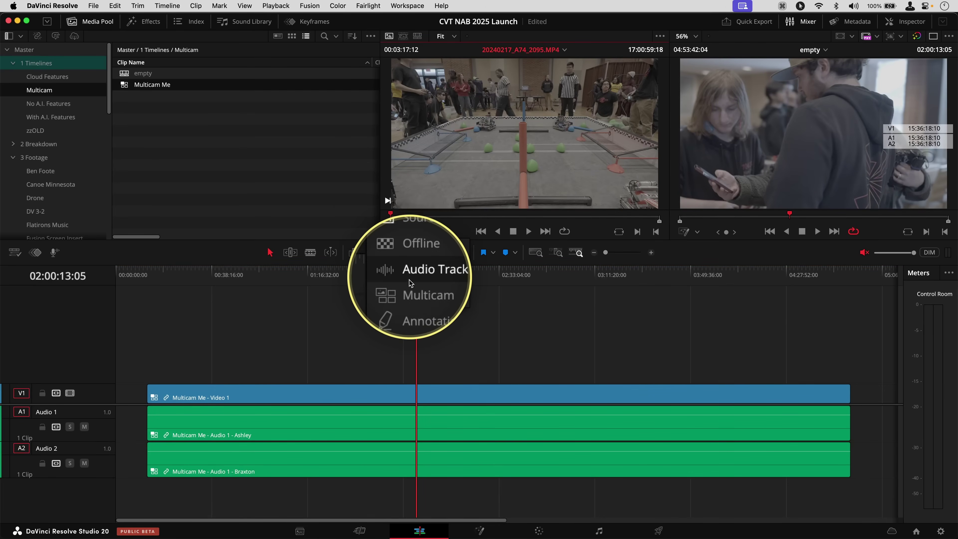
click(413, 287)
drag(462, 279, 497, 274)
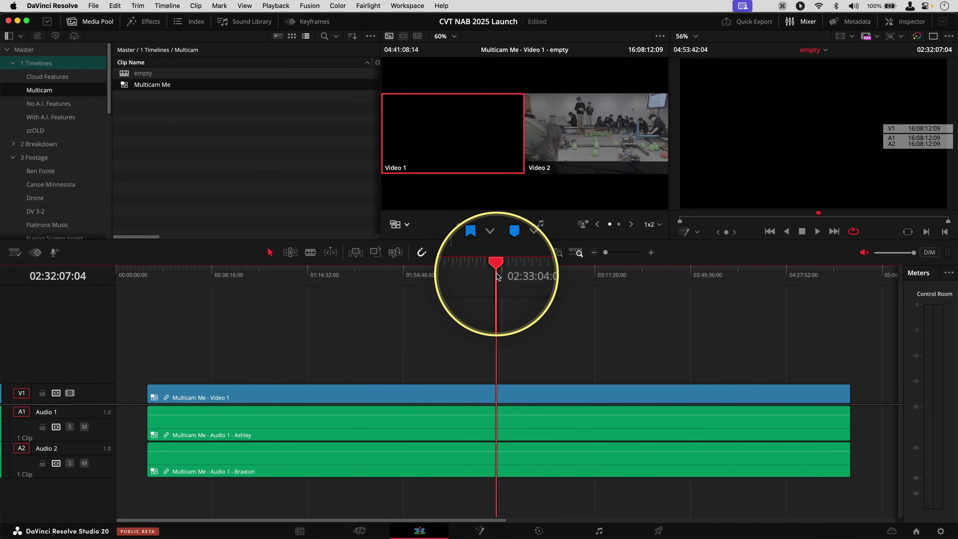
drag(497, 273, 493, 275)
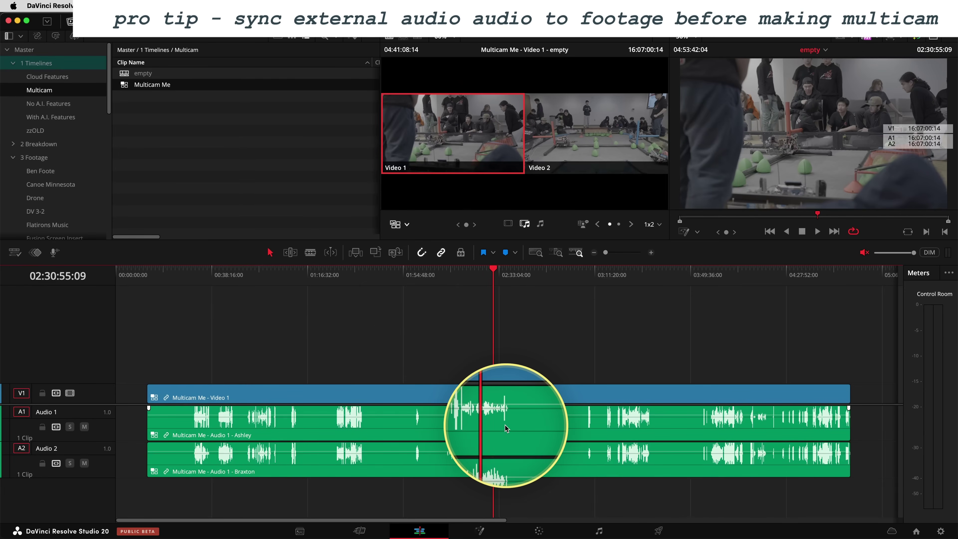
right_click(513, 428)
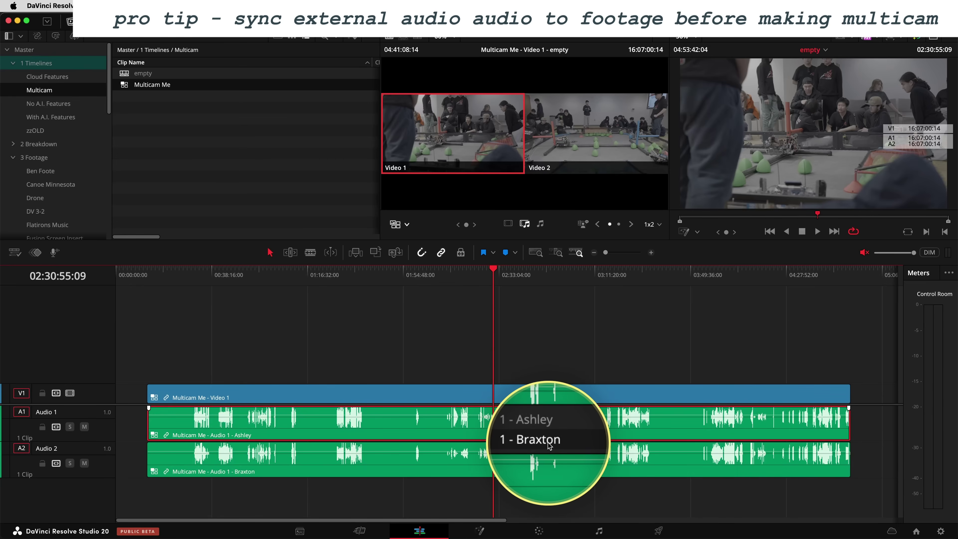
- Switch the Audio 1 angle to 1 - Braxton, then back to 1 - Ashley
click(549, 444)
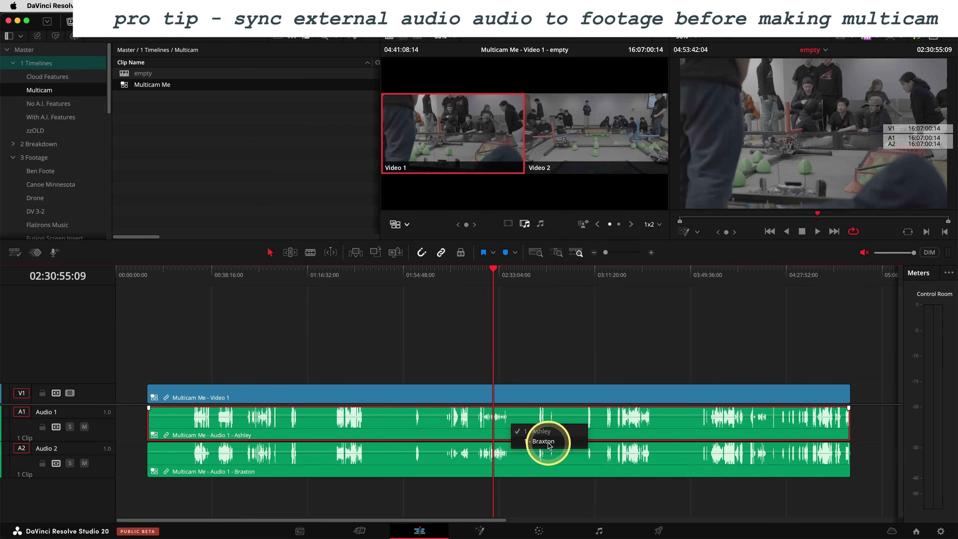
right_click(521, 427)
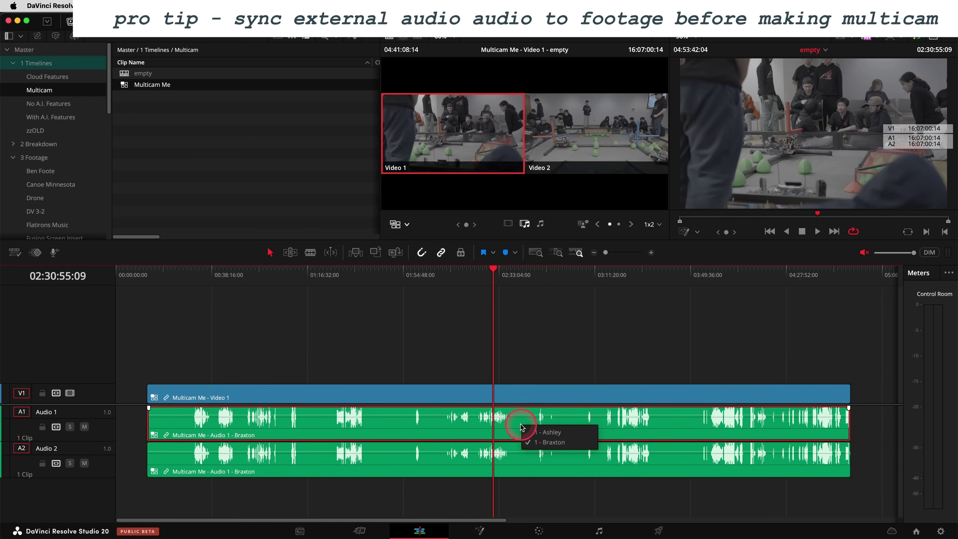
click(543, 433)
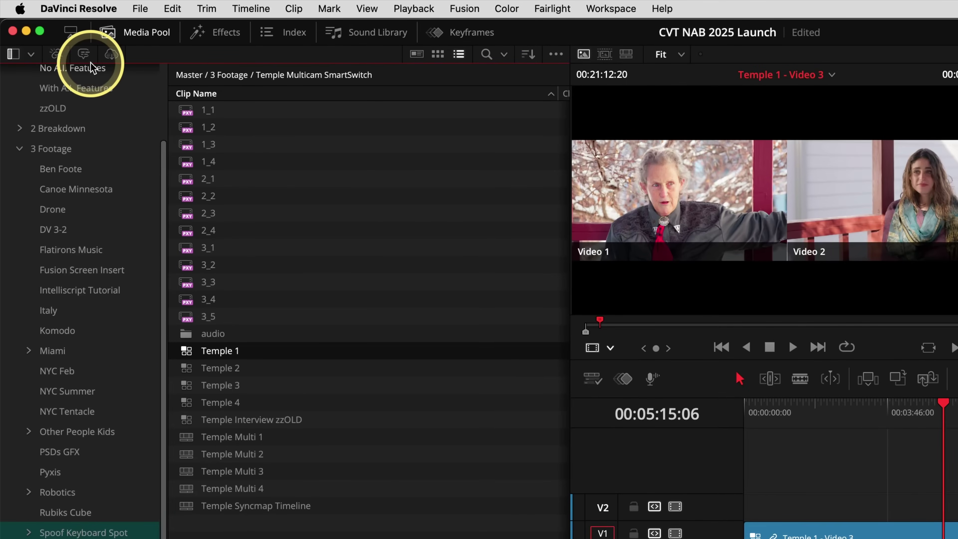
- Enable Speaker Detection, open the Temple 1 transcription and start exporting it
click(84, 54)
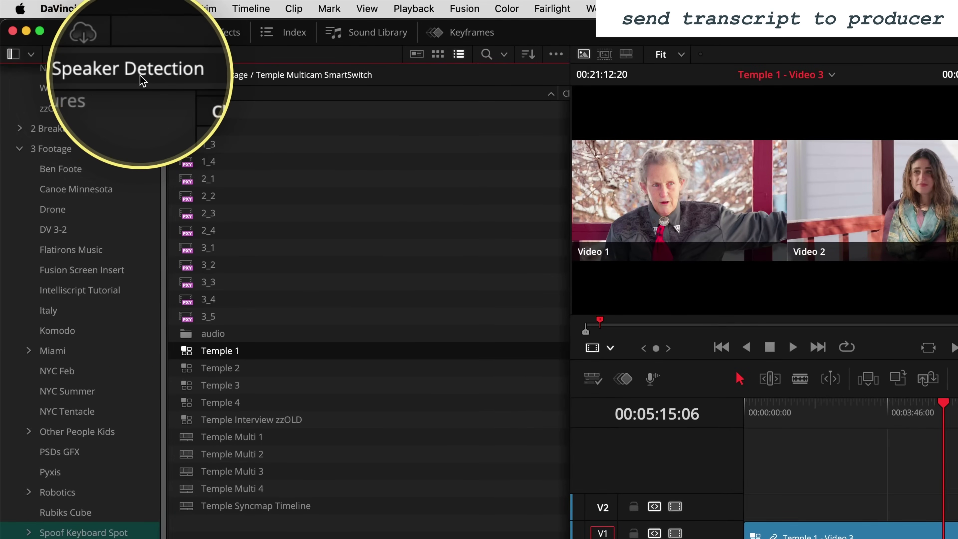
click(84, 54)
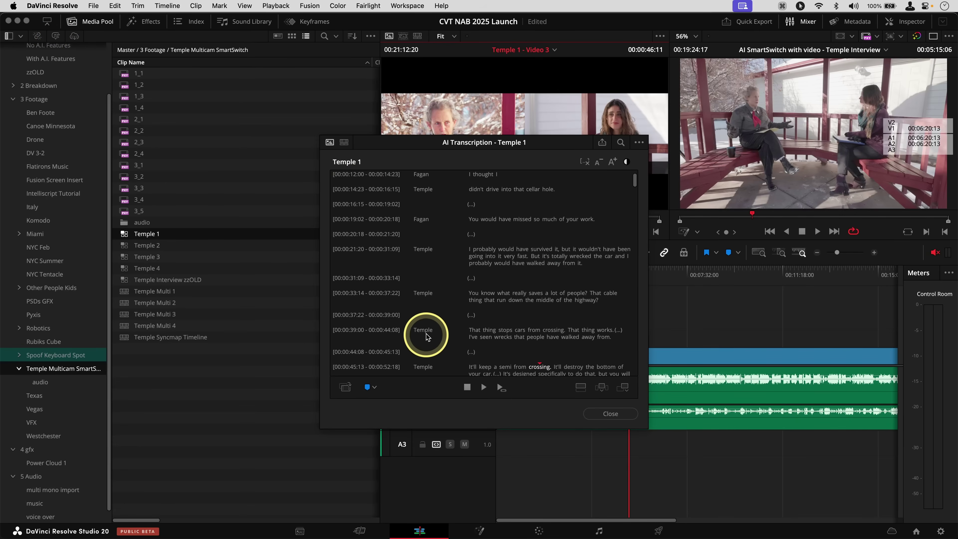
click(602, 143)
- Edit the Save As name for the Temple 1 transcript text export
key(Right)
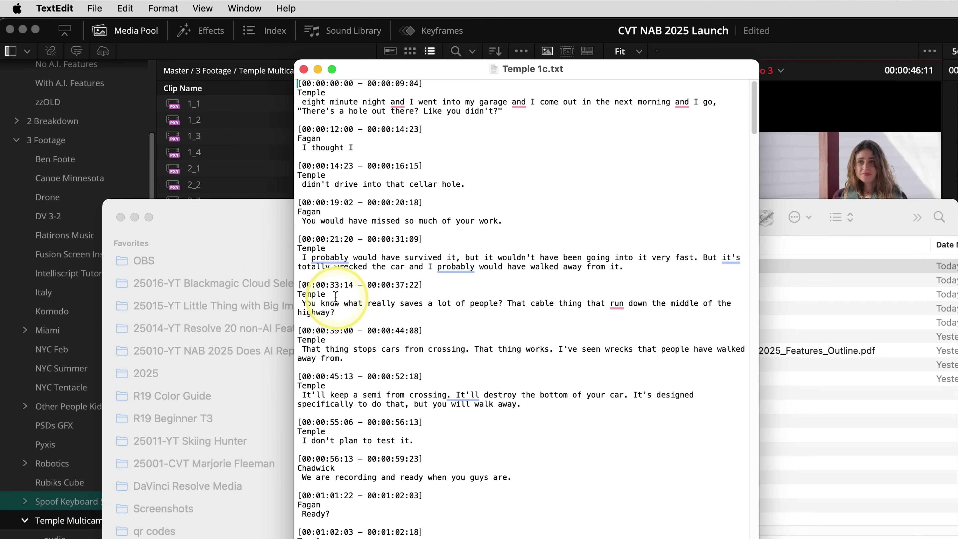
scroll(389, 329, down, 10)
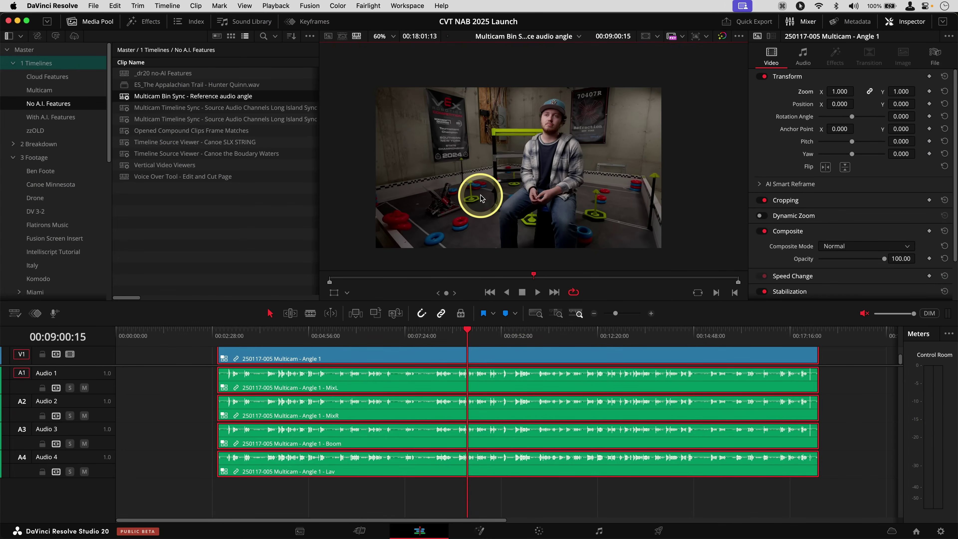
- Shrink Angle 1 to 0.994 zoom with the viewer's Transform overlay handles
click(335, 294)
drag(379, 246, 377, 248)
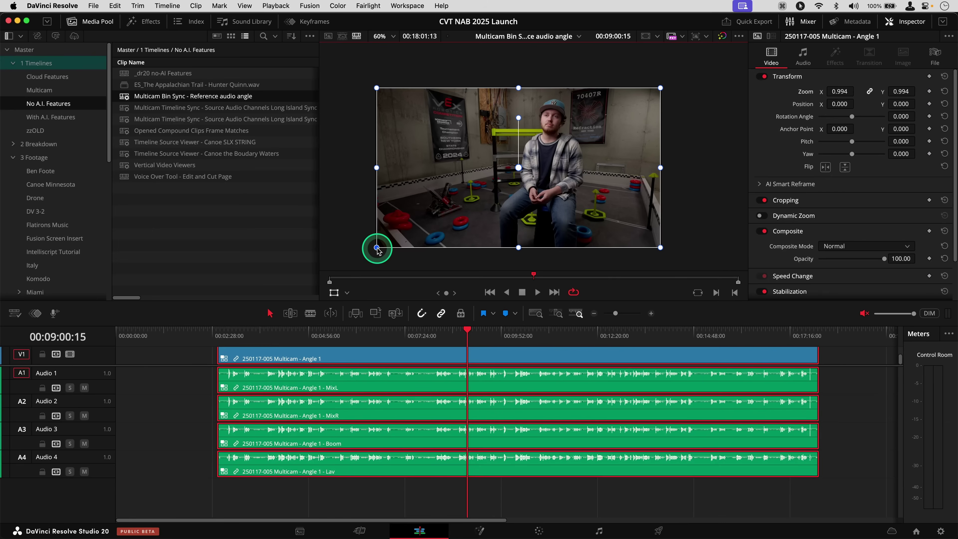
click(334, 294)
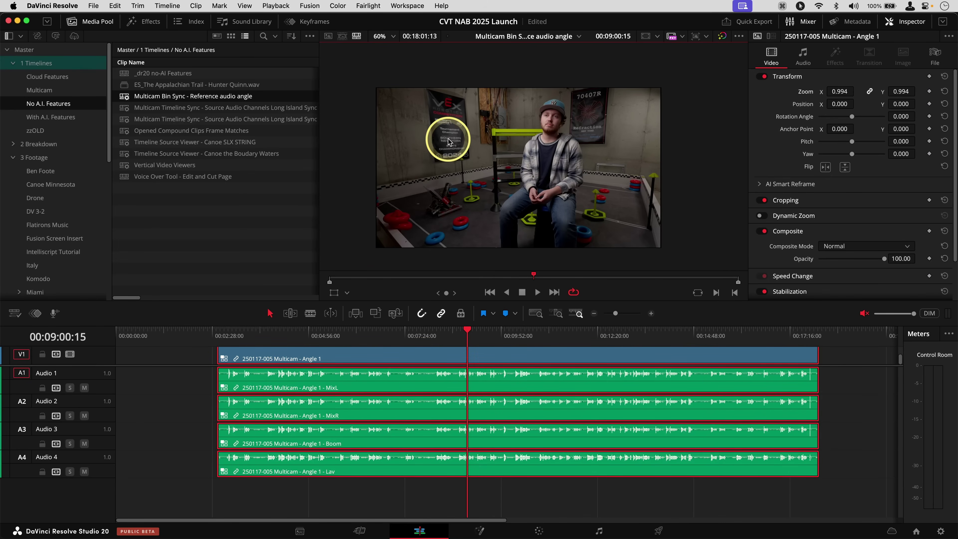
scroll(377, 114, up, 15)
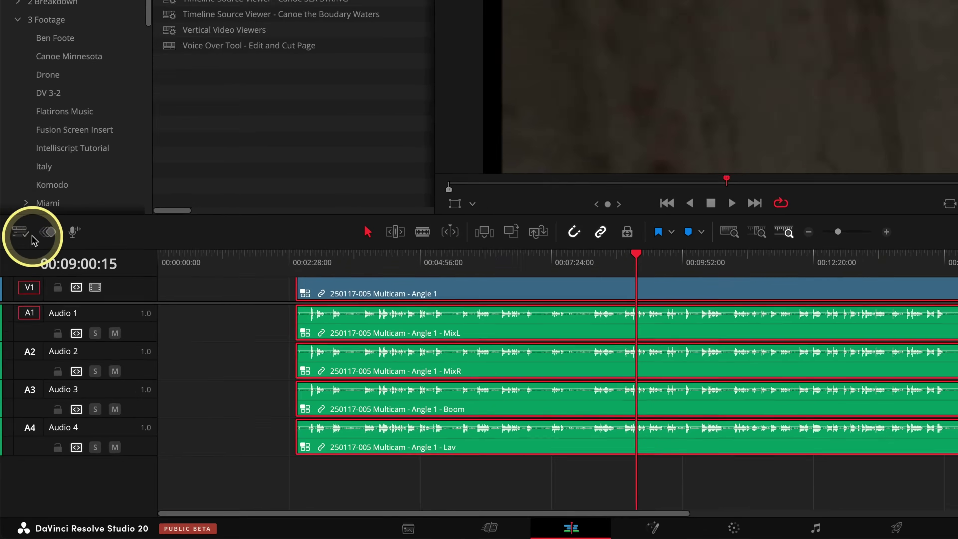
click(22, 236)
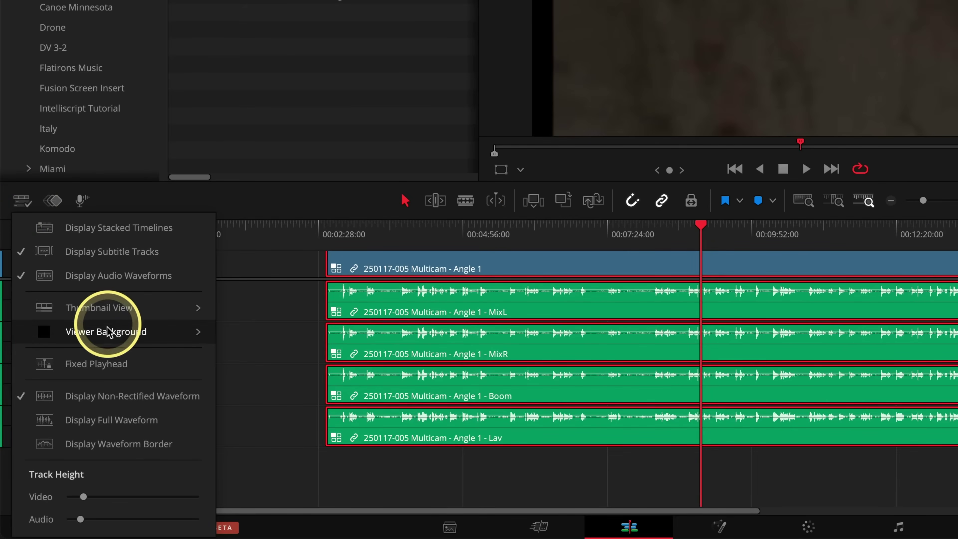
- Set the viewer background color to Alert Red
mouse_move(114, 331)
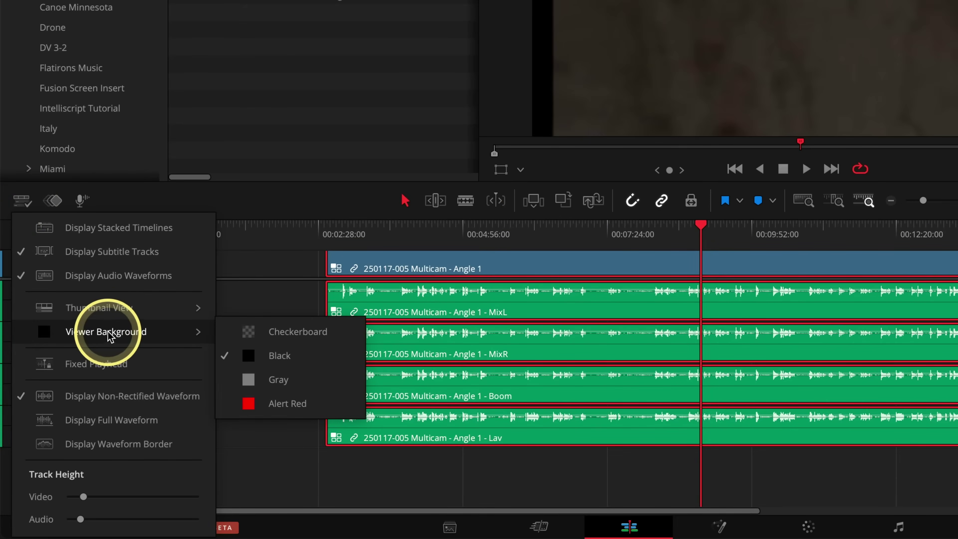
click(291, 405)
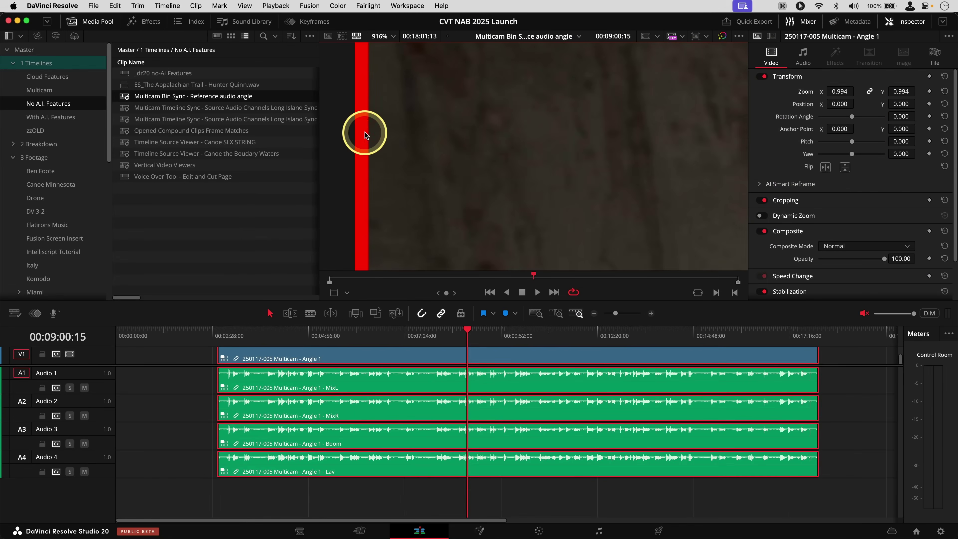
scroll(364, 139, down, 5)
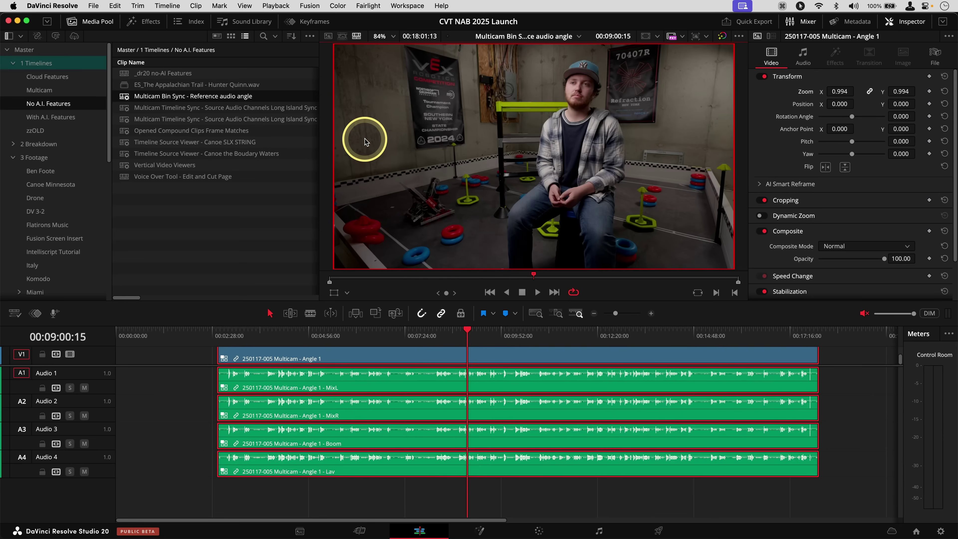
scroll(528, 133, down, 1)
- Reset Angle 1's zoom to 1.000, then scale it up to 1.030
scroll(608, 127, up, 1)
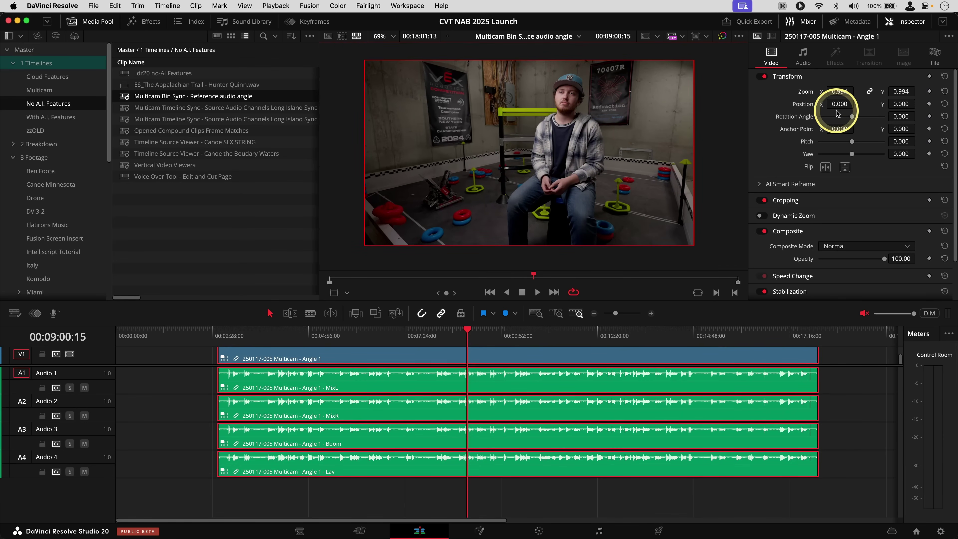
double_click(811, 93)
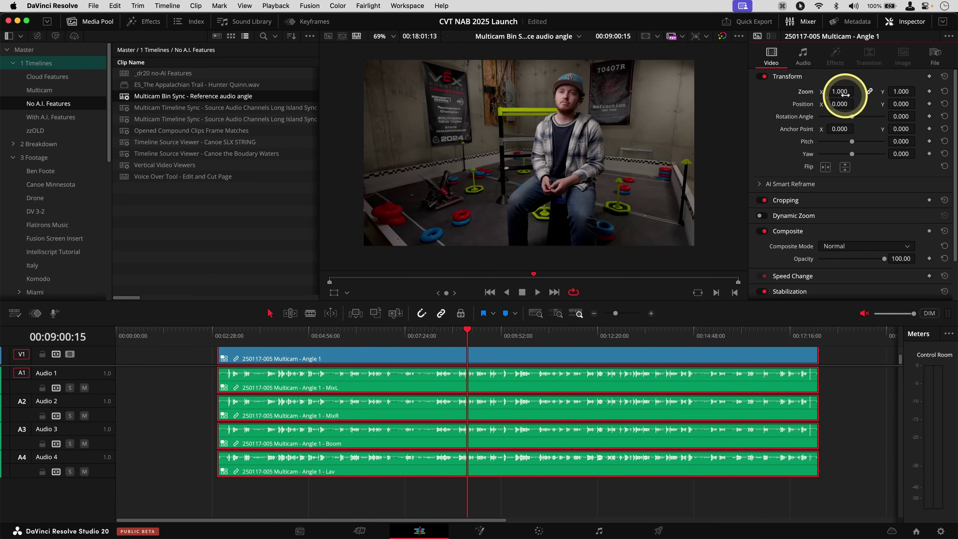
drag(844, 96, 846, 95)
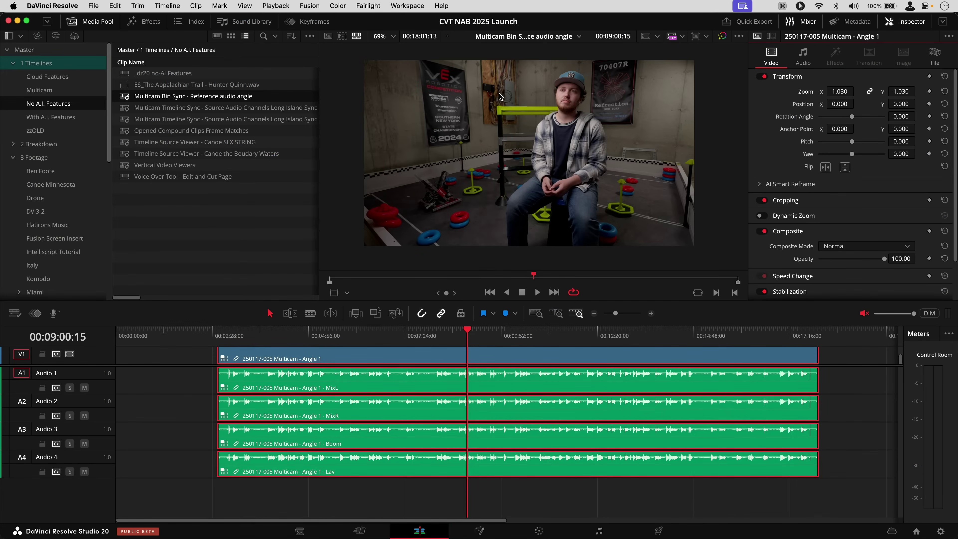
click(440, 124)
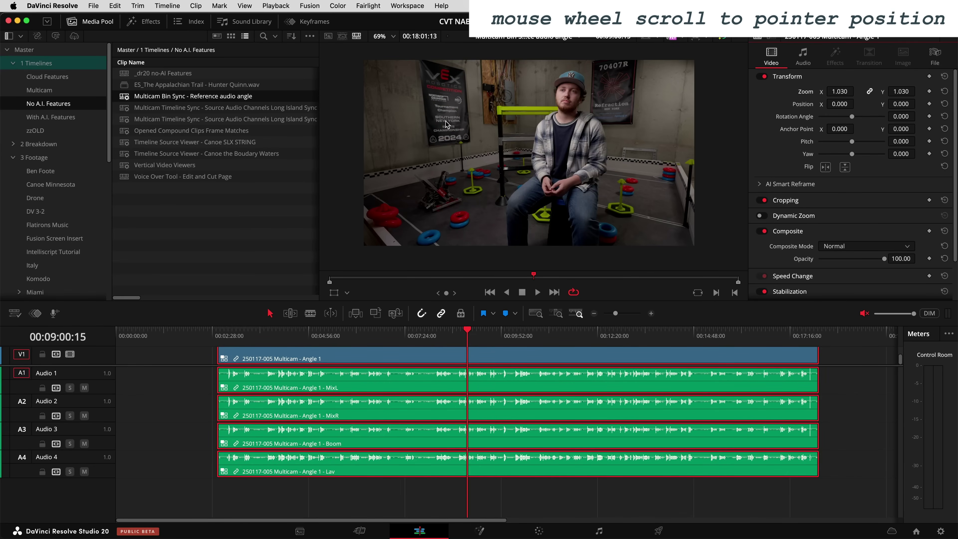
- Zoom the viewer to 791% on the championship banner, then back out to about 84%
scroll(446, 125, up, 10)
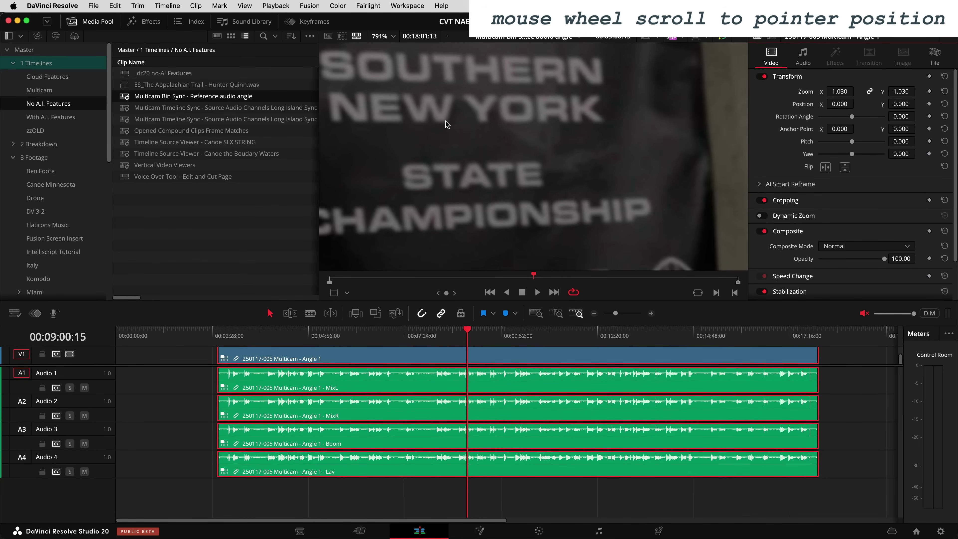
scroll(446, 124, down, 10)
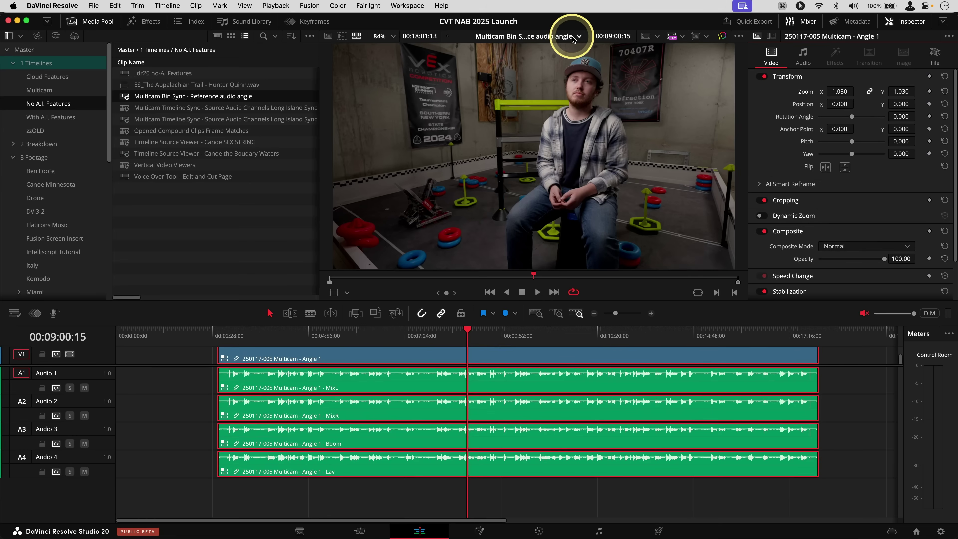
- Pick the AI Audio Assistant - Faith Is Rising Up - v1 timeline from the timeline list
click(579, 37)
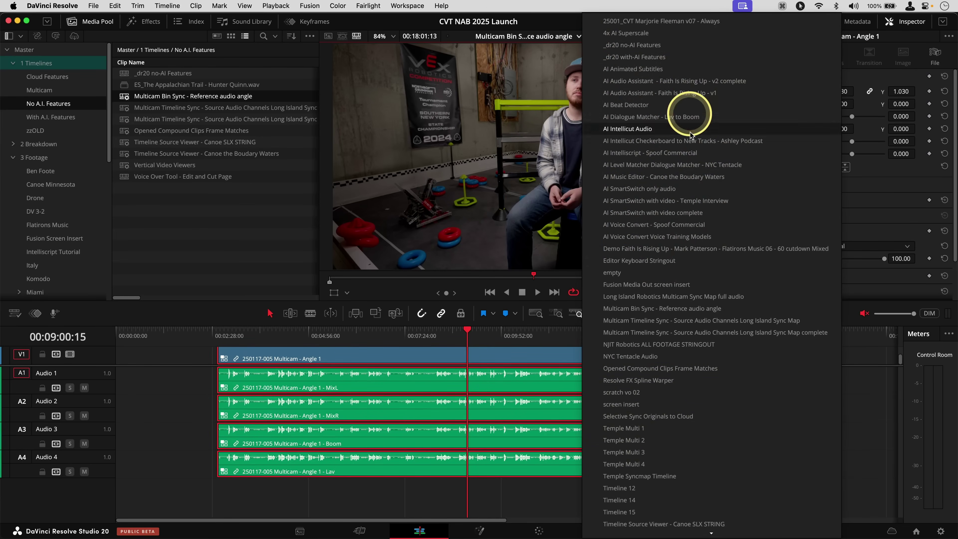
scroll(701, 423, down, 2)
scroll(701, 423, up, 2)
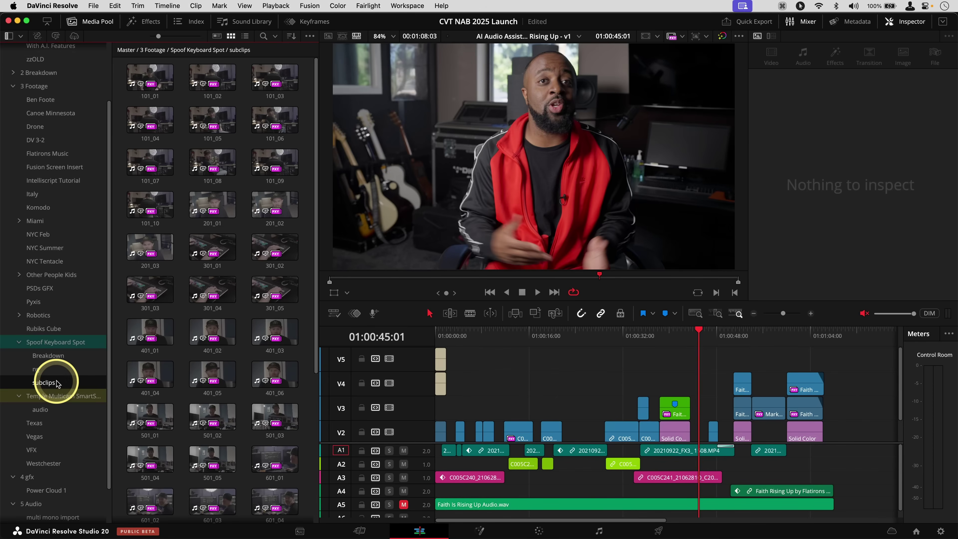
- Open the subclips bin as a new window, hide its bin list, and enlarge it
right_click(58, 384)
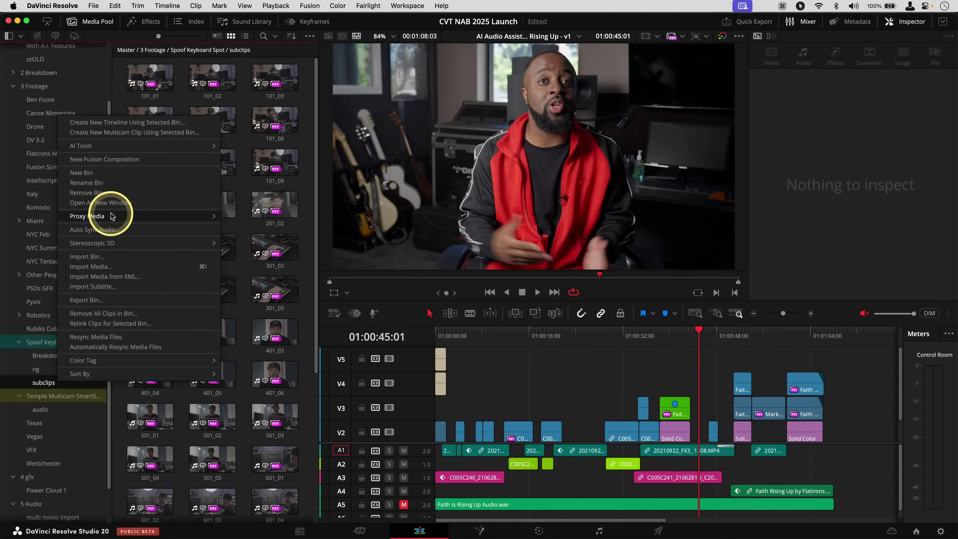
click(84, 203)
drag(433, 128, 203, 67)
click(161, 75)
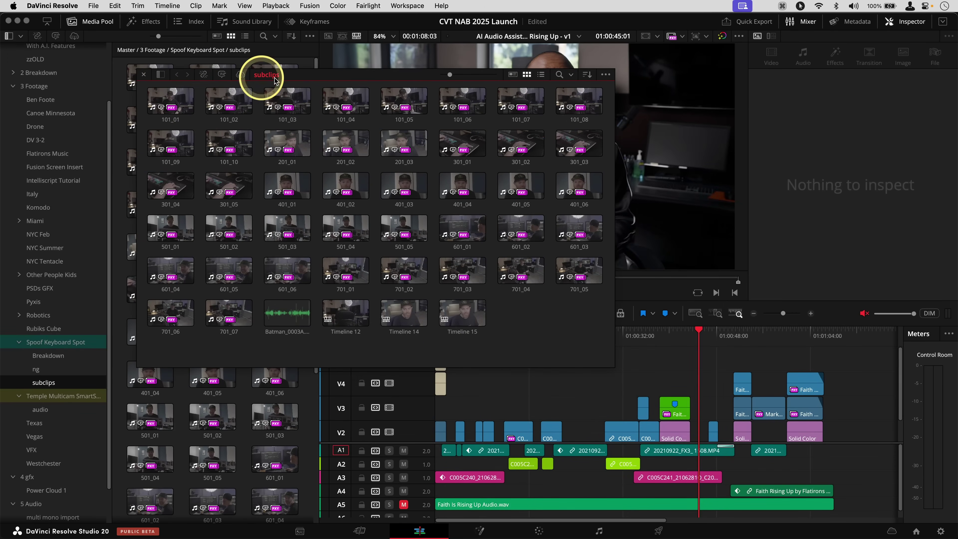
drag(261, 79, 285, 58)
drag(595, 345, 845, 507)
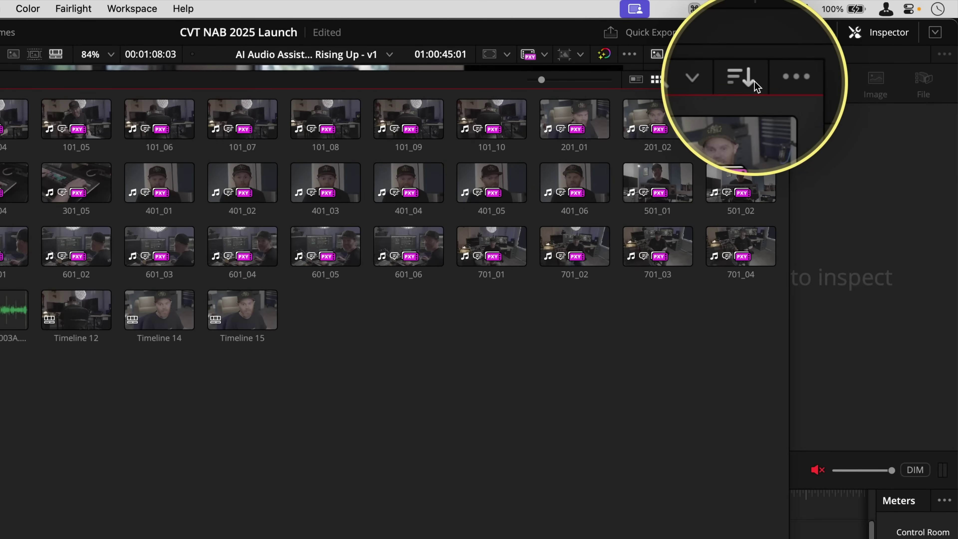
- Set the bin's sort order to Custom and turn on Snap To Grid
click(749, 79)
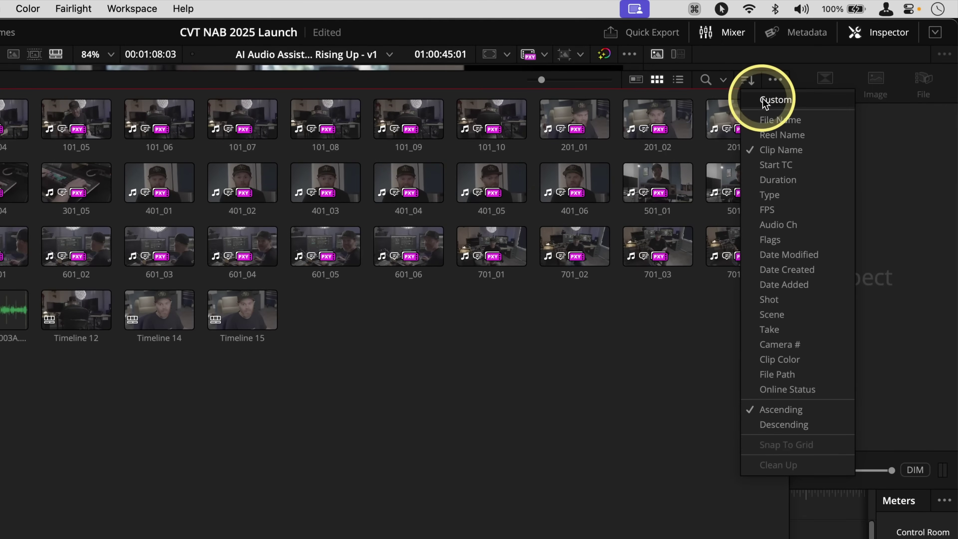
click(763, 101)
click(749, 80)
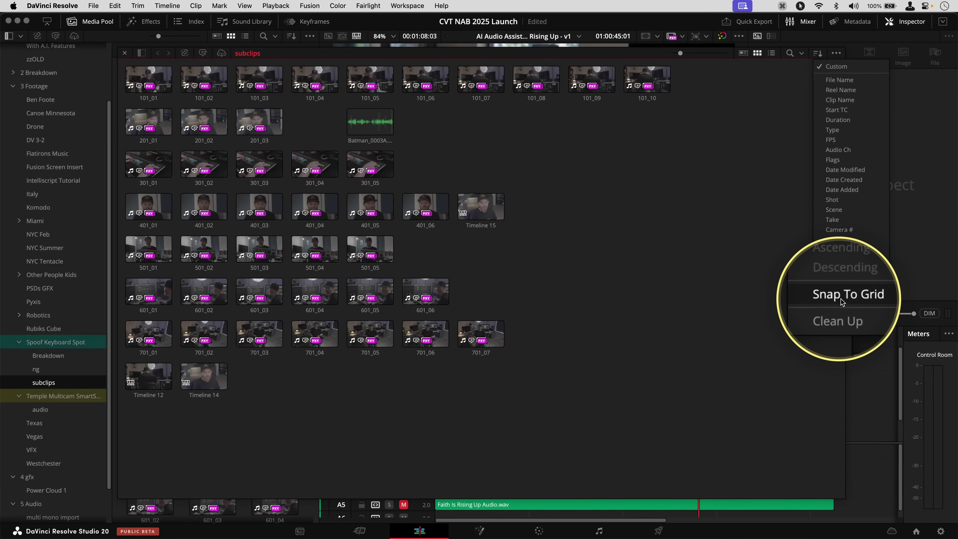
click(837, 297)
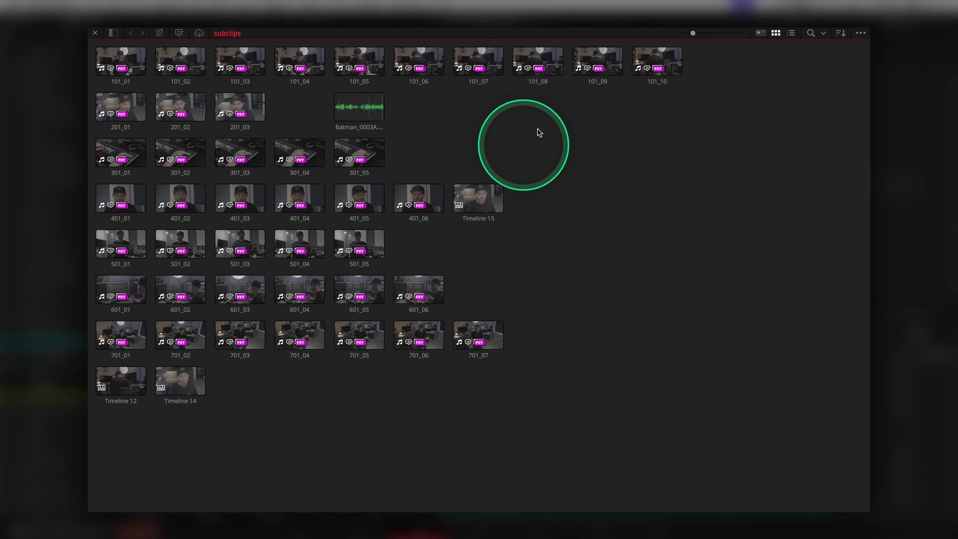
- Drag groups of clips into rows, shifting the ten 101 clips down together
drag(519, 132, 90, 400)
drag(185, 107, 188, 154)
drag(696, 70, 131, 90)
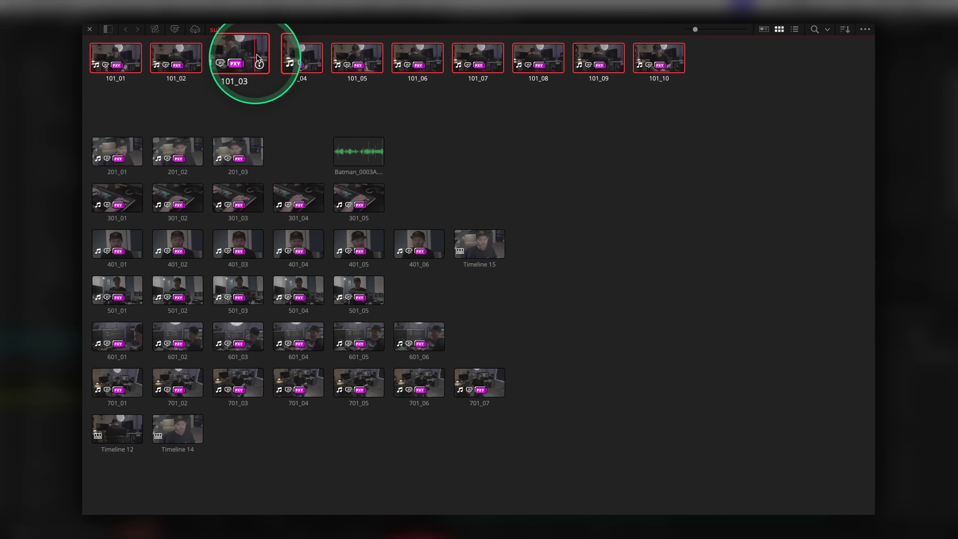
drag(289, 64, 288, 82)
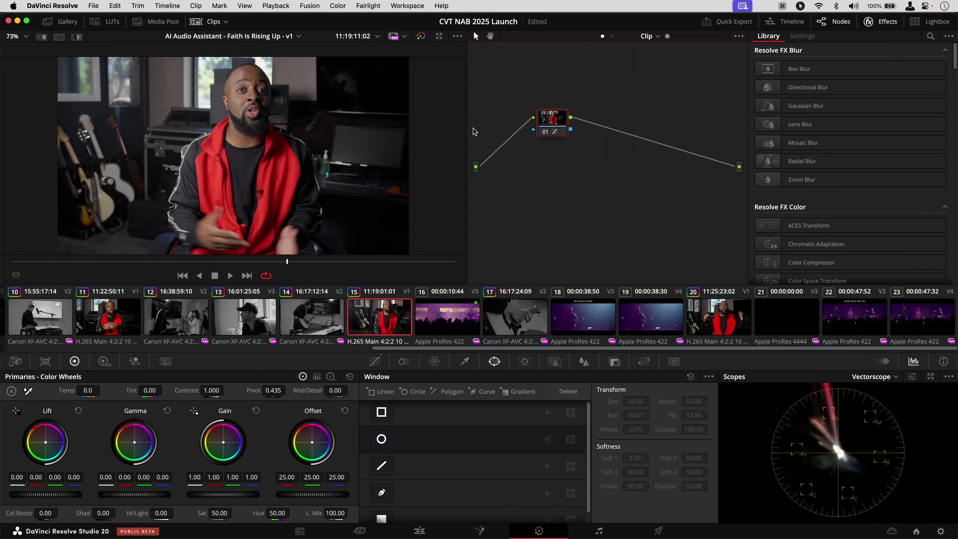
- Start a remote monitoring session streaming H.265 4:2:2 10-Bit
click(408, 5)
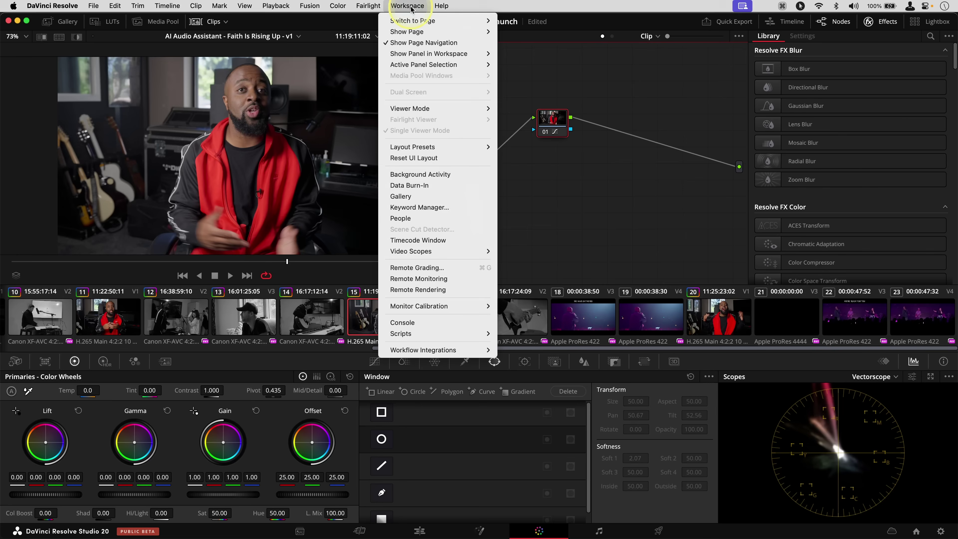
click(460, 279)
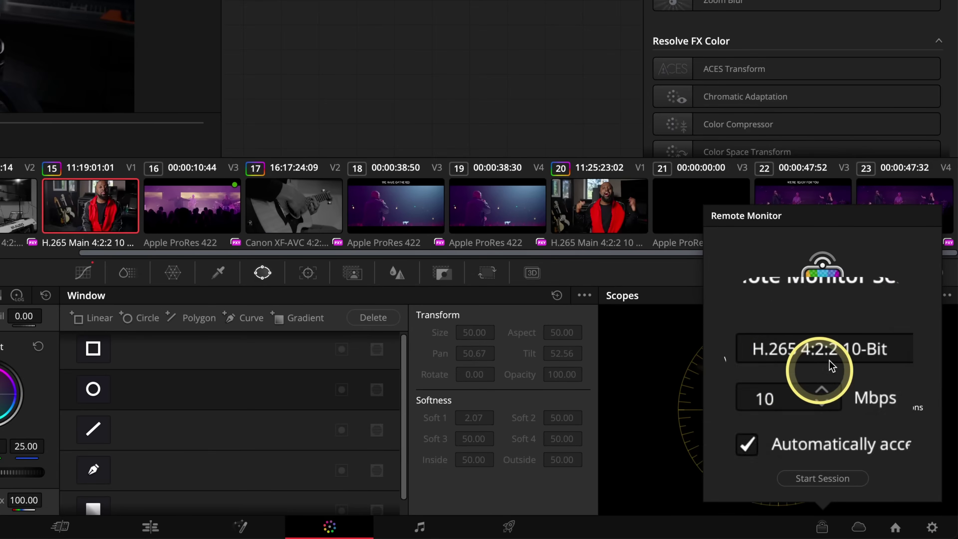
click(885, 360)
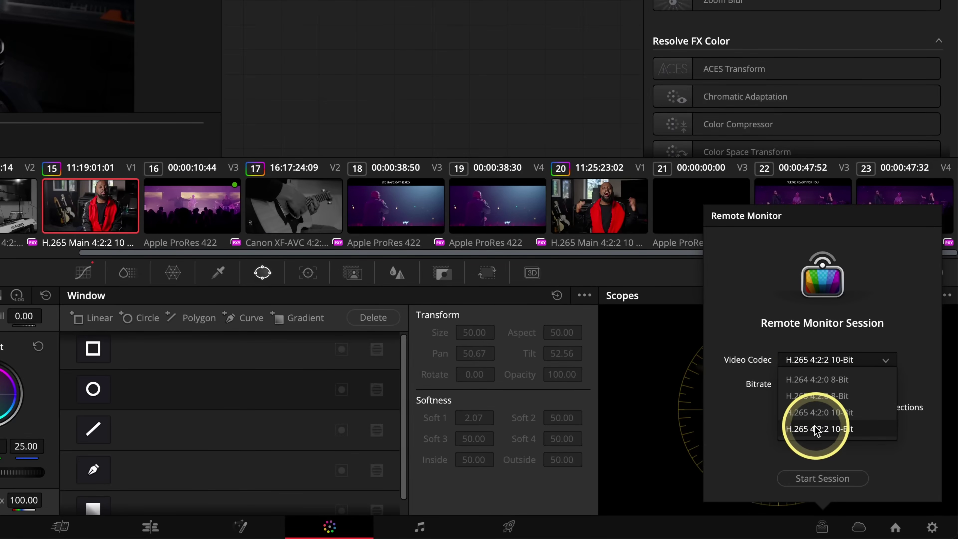
click(834, 434)
click(830, 477)
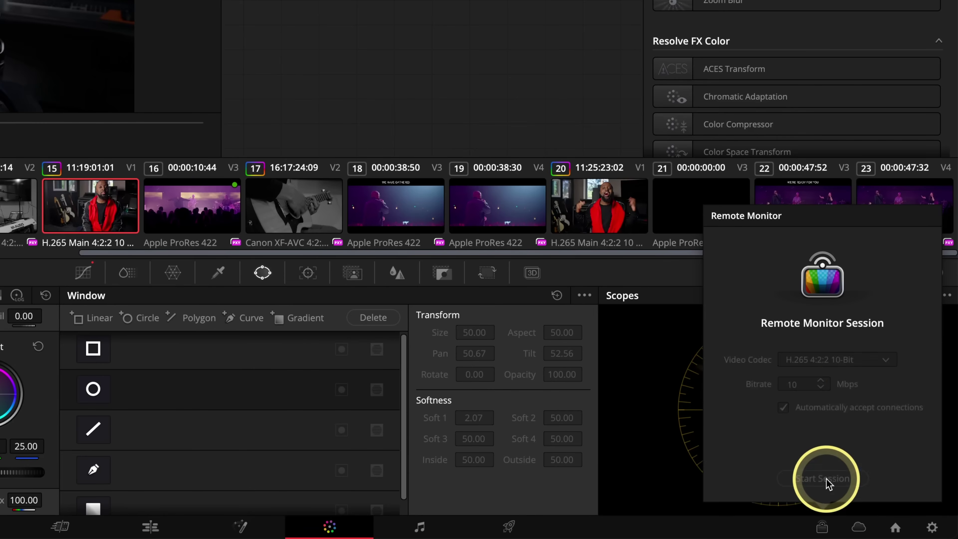
- Copy the session ID, add a circular window over the presenter's face, and open viewer display options
click(904, 281)
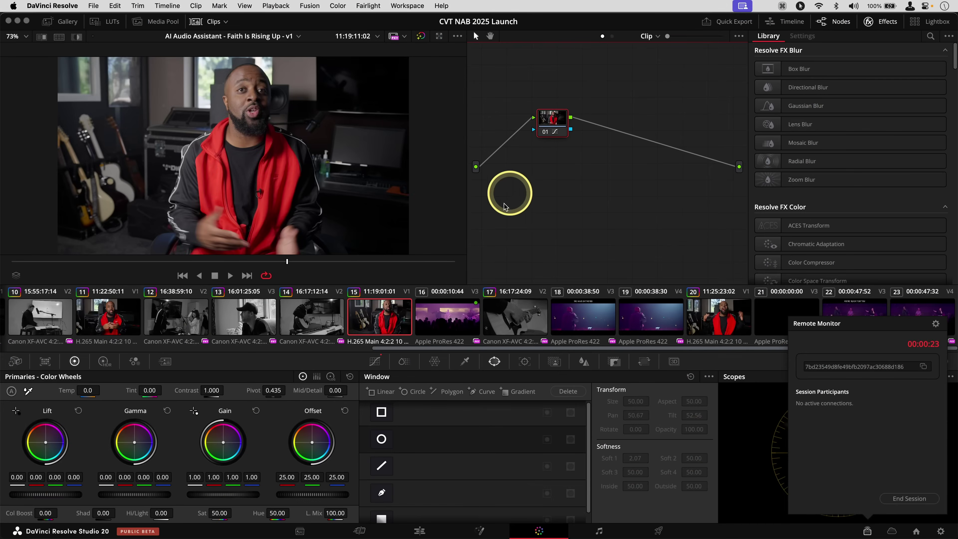
click(386, 441)
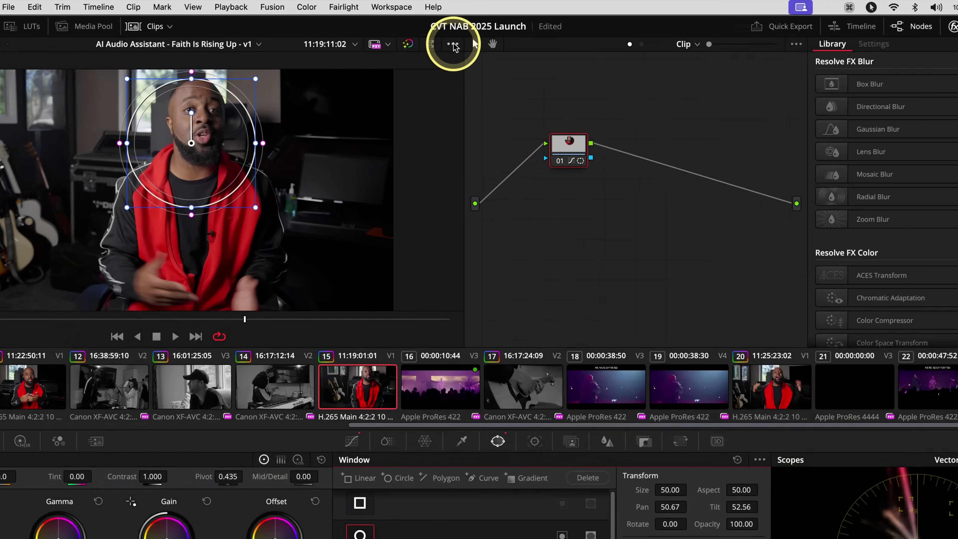
click(458, 37)
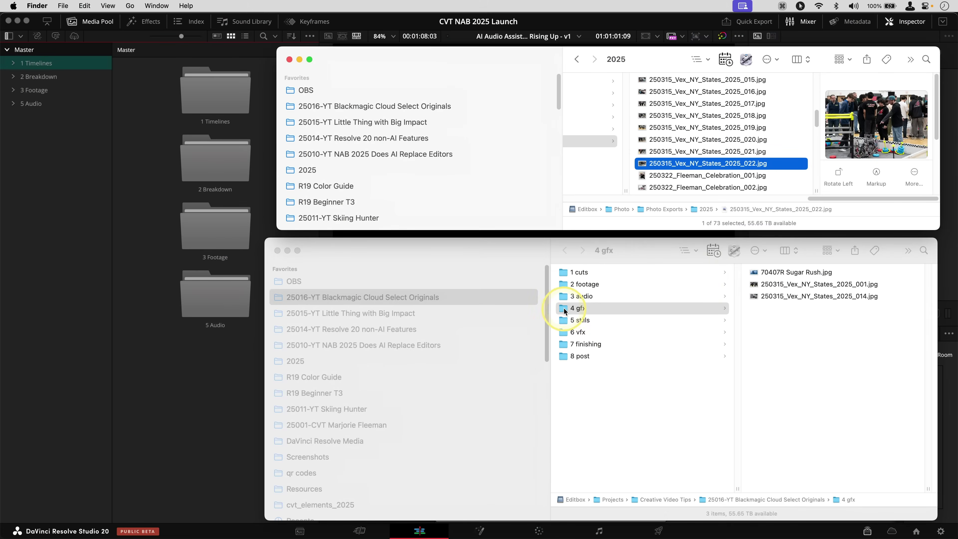
- Bring the 4 gfx folder in as a bin and toggle its automatic media resync
drag(500, 258, 59, 225)
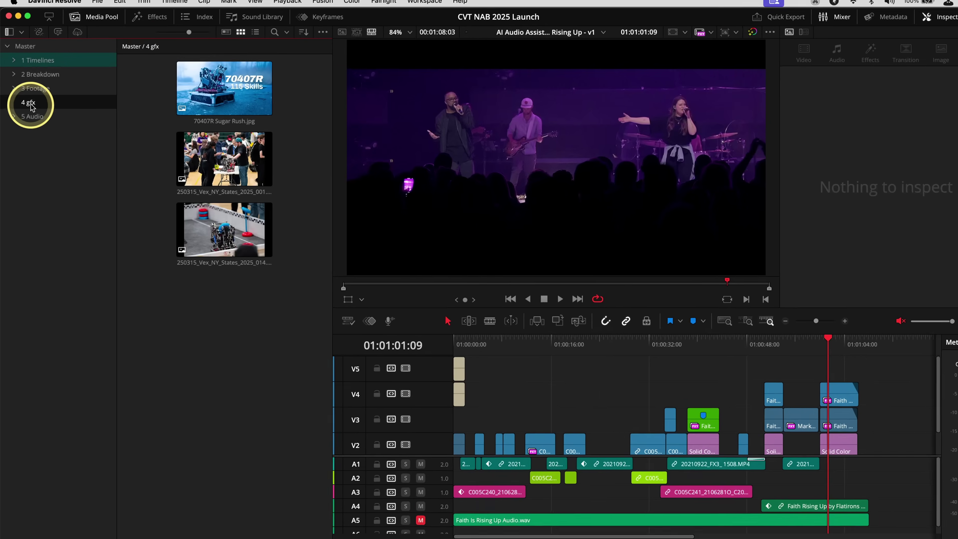
right_click(29, 106)
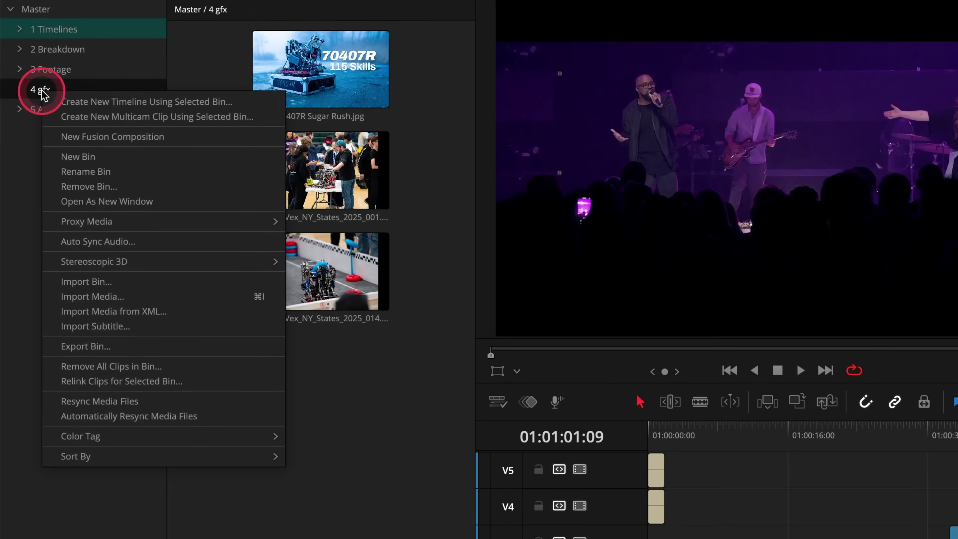
click(170, 419)
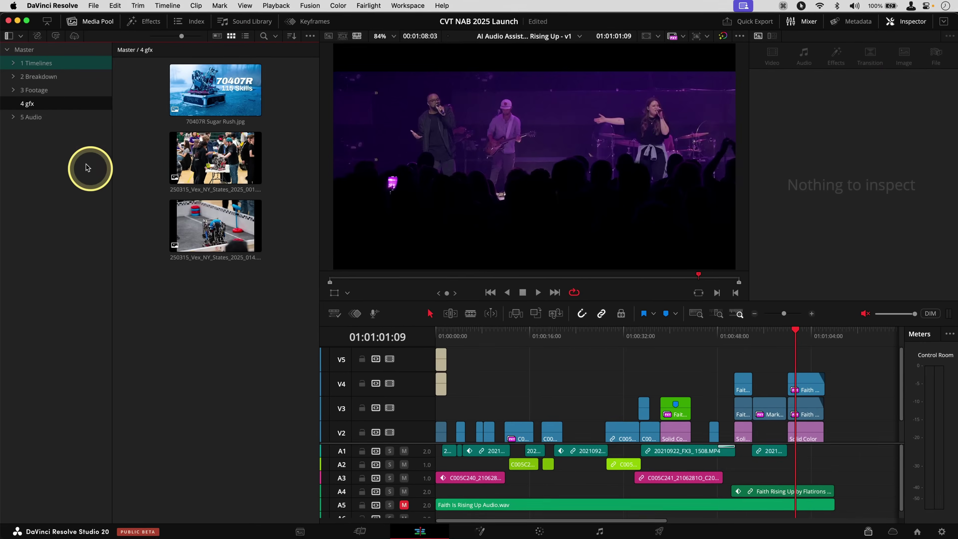
right_click(51, 106)
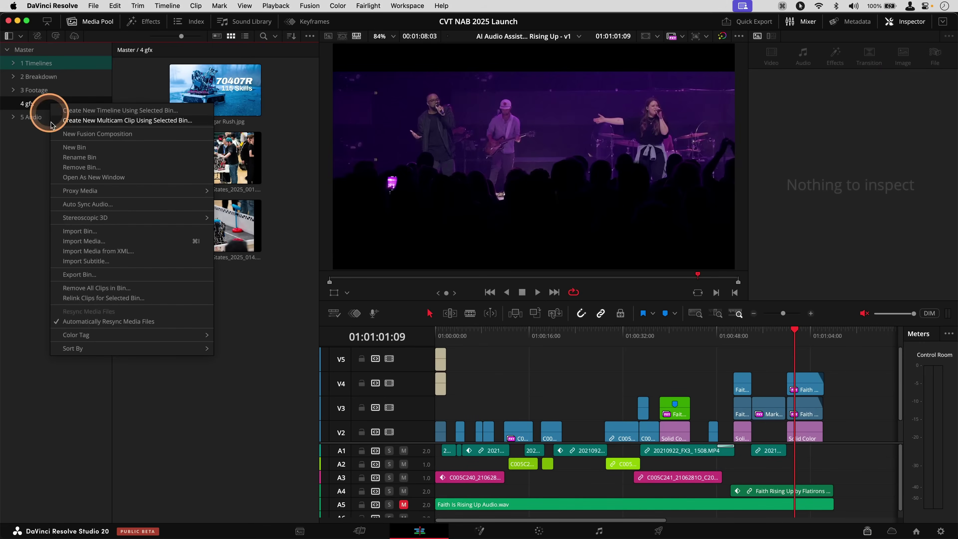
click(101, 322)
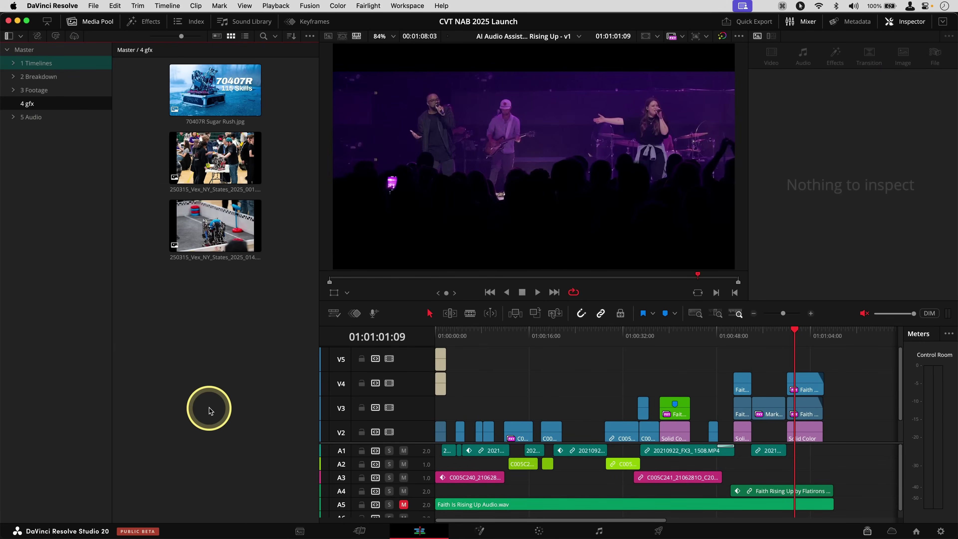
- Copy 250315_Vex_NY_States_2025_021.jpg into 4 gfx, then scrub Resolve's timeline toward the concert clip
key(super+Tab)
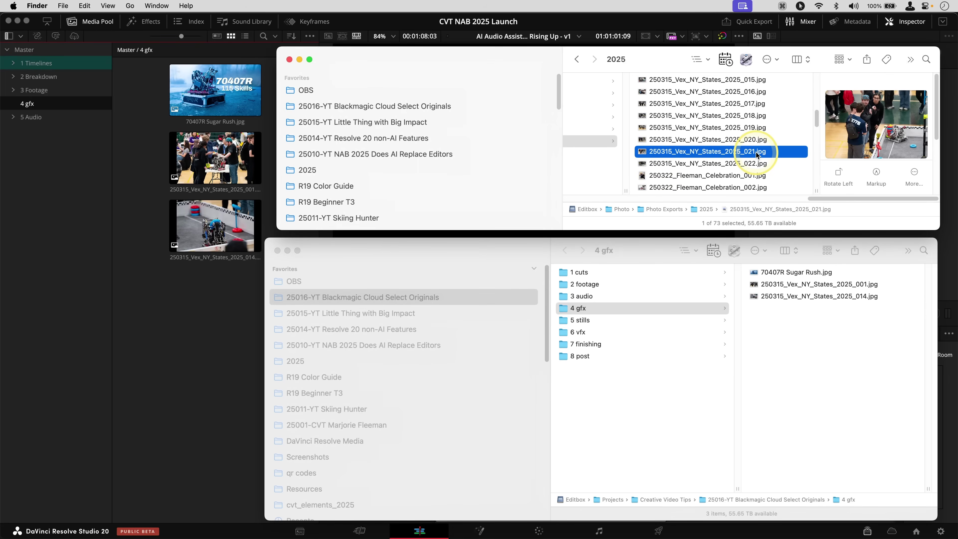
drag(821, 377, 821, 378)
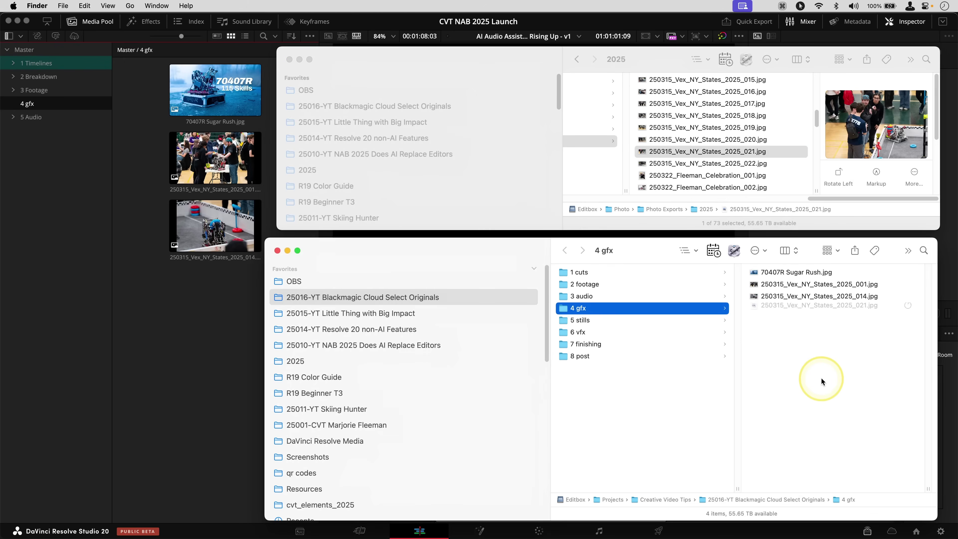
click(187, 347)
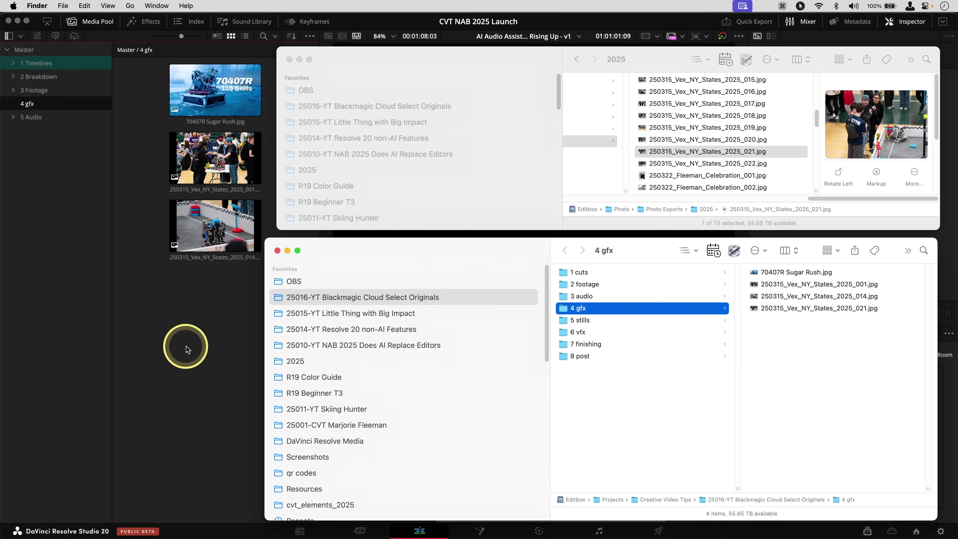
drag(502, 339, 565, 337)
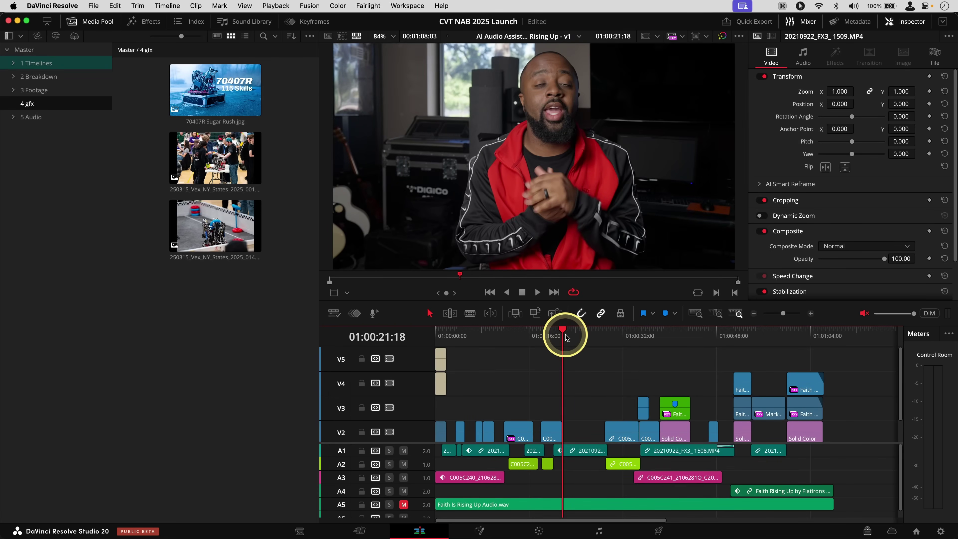
drag(566, 337, 733, 340)
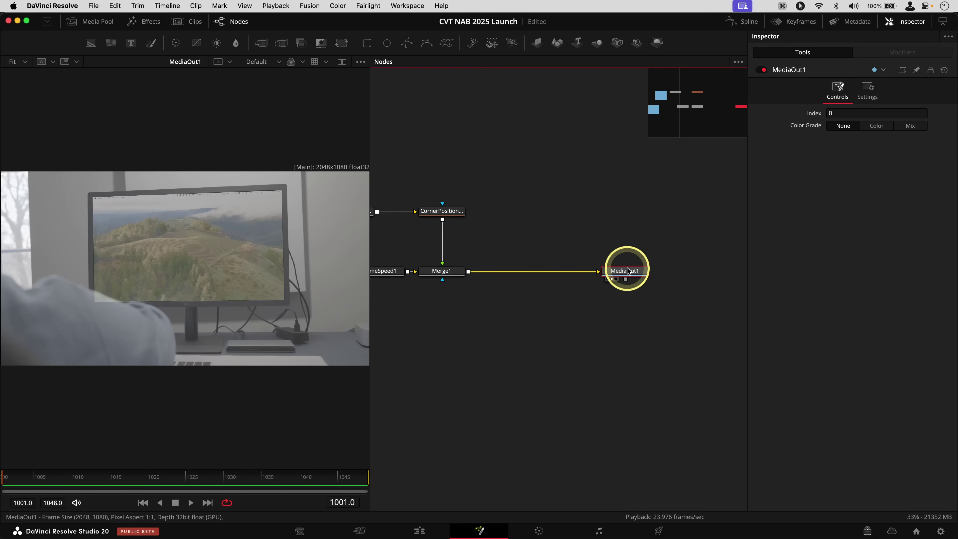
- Set MediaOut1's Color Grade to Mix so the title shows, then select the MultiText clip on Edit
click(874, 128)
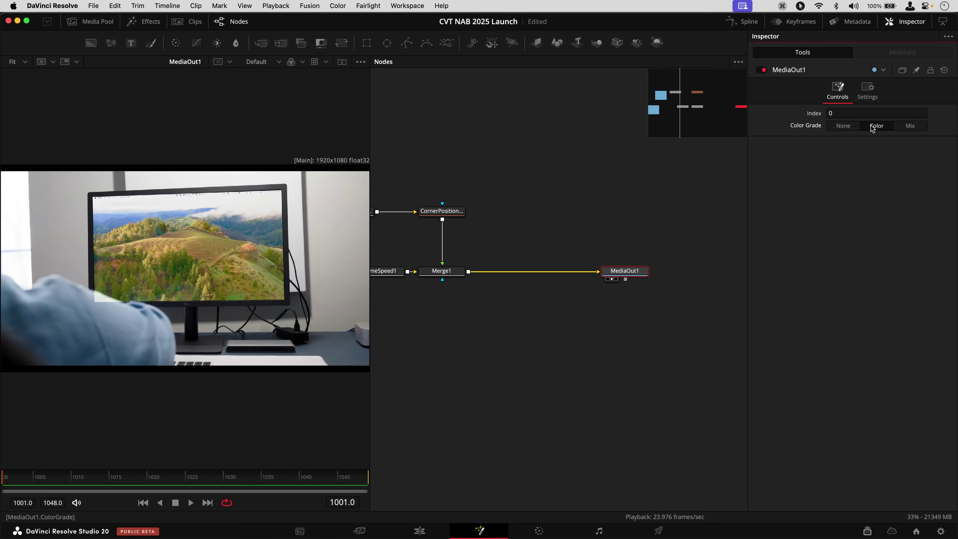
click(908, 128)
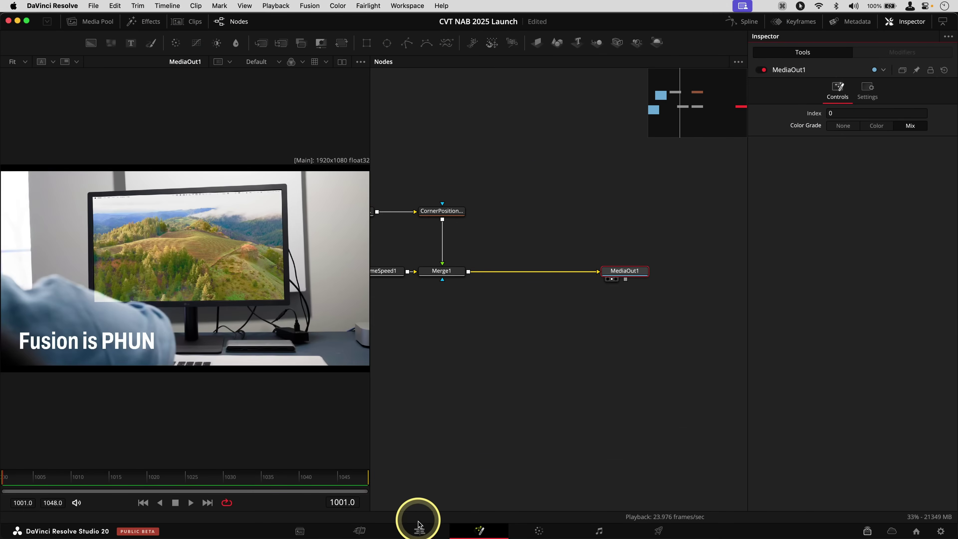
click(419, 529)
click(508, 425)
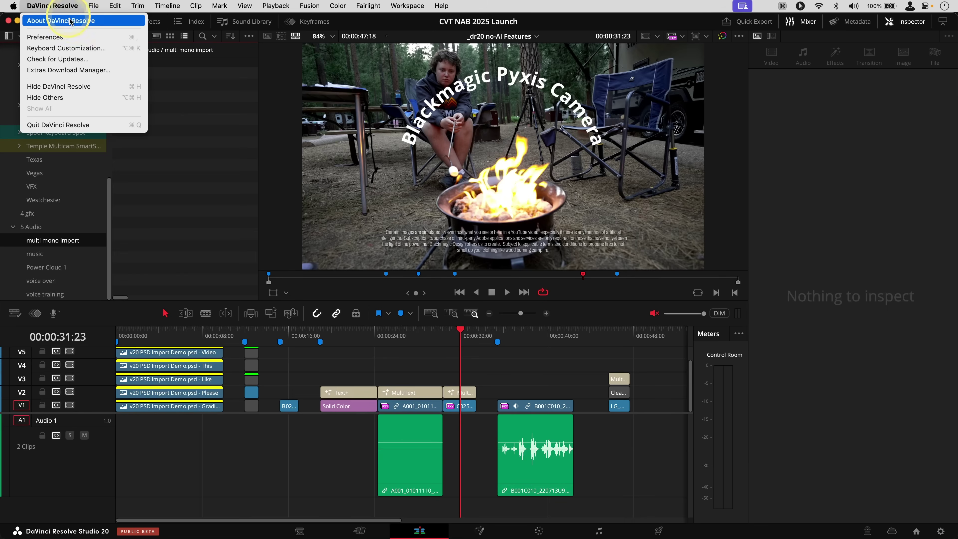
- Import A036C001_250318FJ.MP4 into the multi mono import bin, view it, and show Cache Management preferences
click(70, 34)
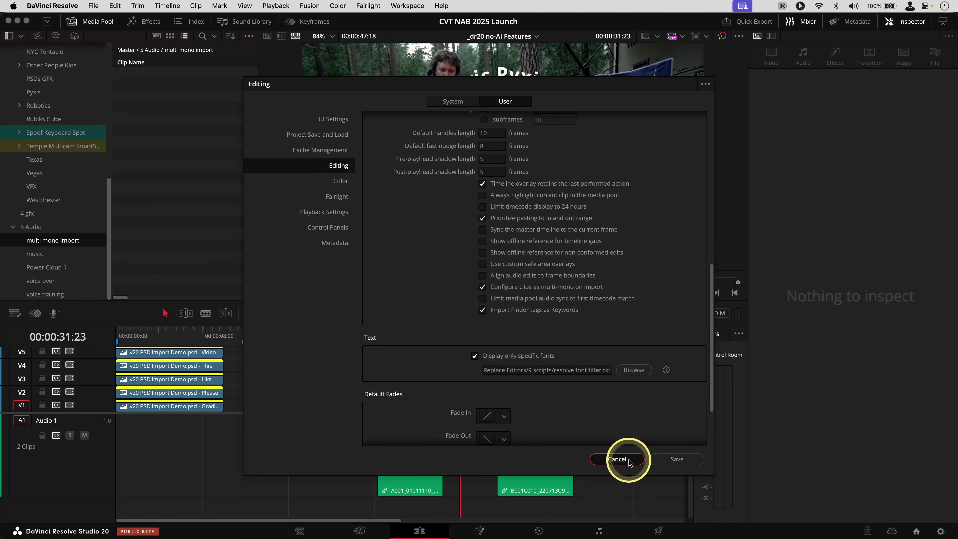
click(617, 458)
key(super+Tab)
drag(756, 142, 186, 101)
double_click(176, 76)
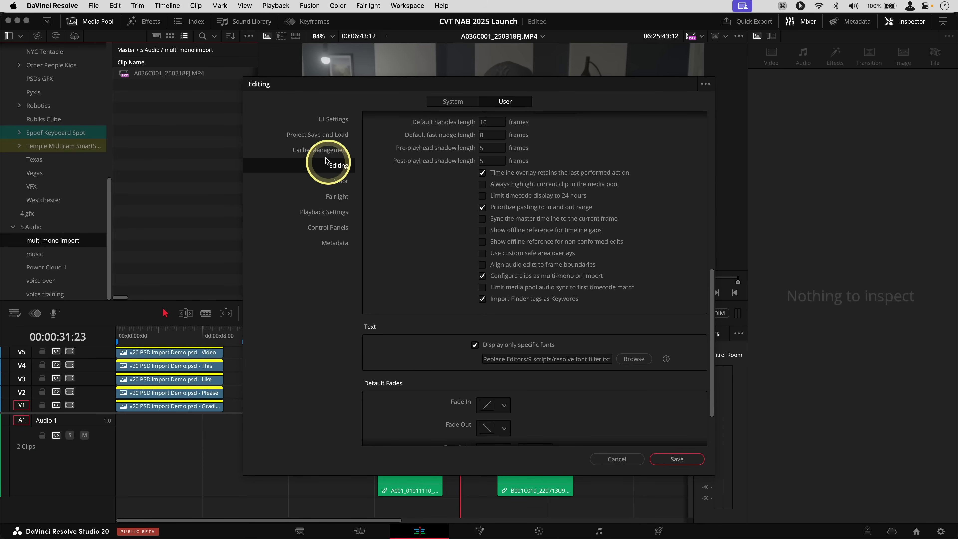
click(307, 150)
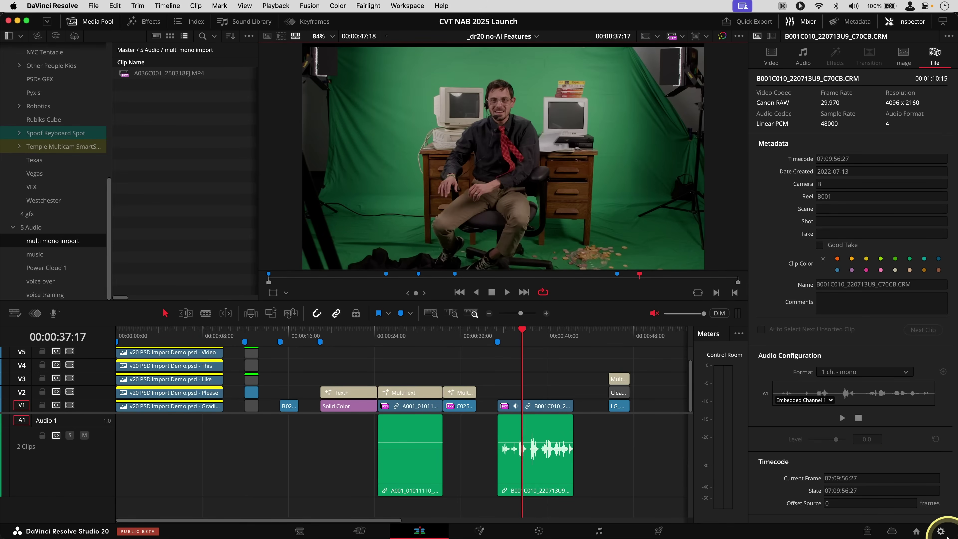
- Check the Fusion start frame of 1001 in Project Settings, cancel, and switch to the Fusion page
click(941, 531)
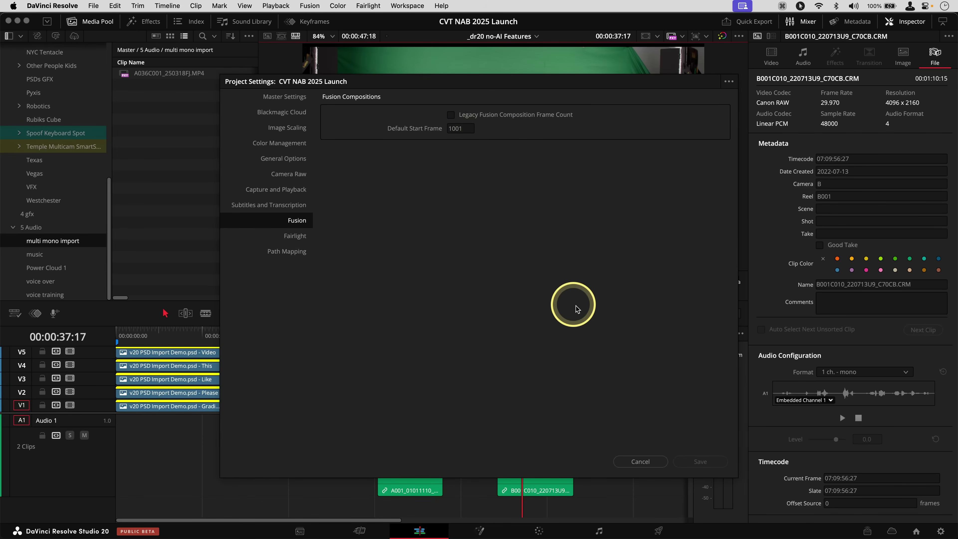
click(640, 461)
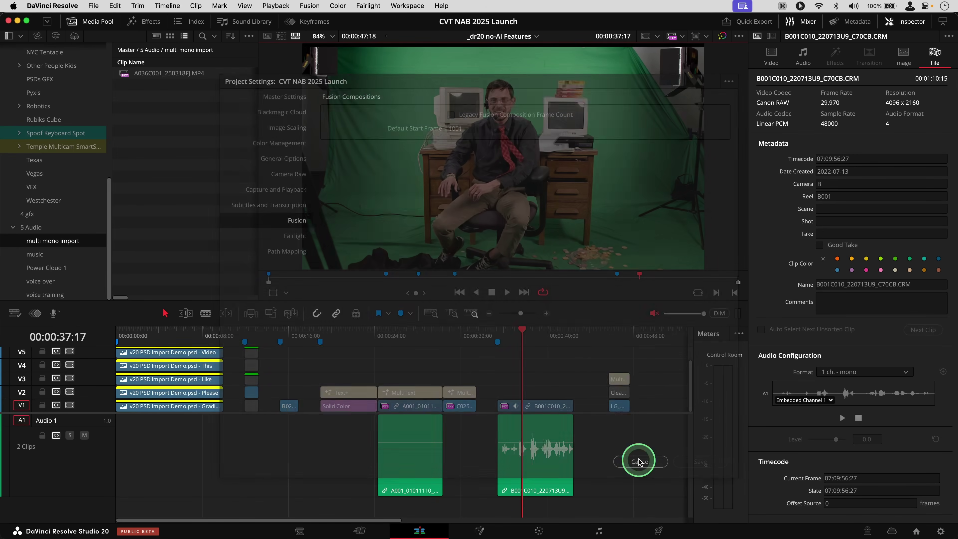
click(480, 531)
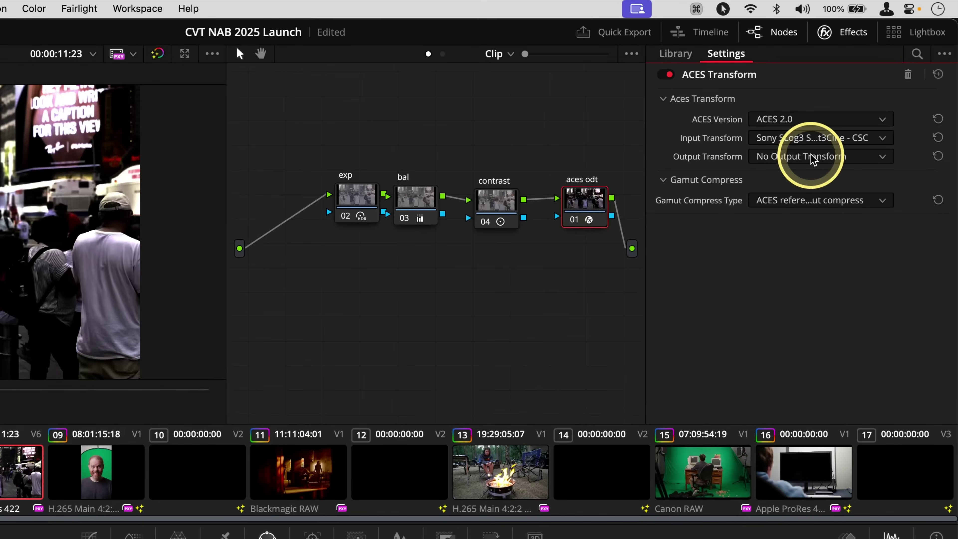
- Choose Rec.709 BT.1886 as the aces odt node's ACES 2.0 output transform
click(860, 105)
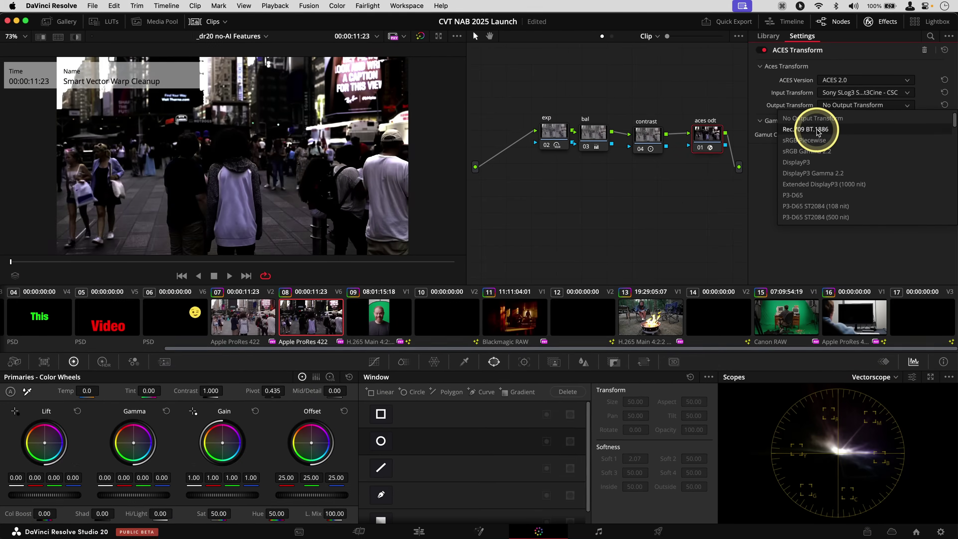
click(741, 177)
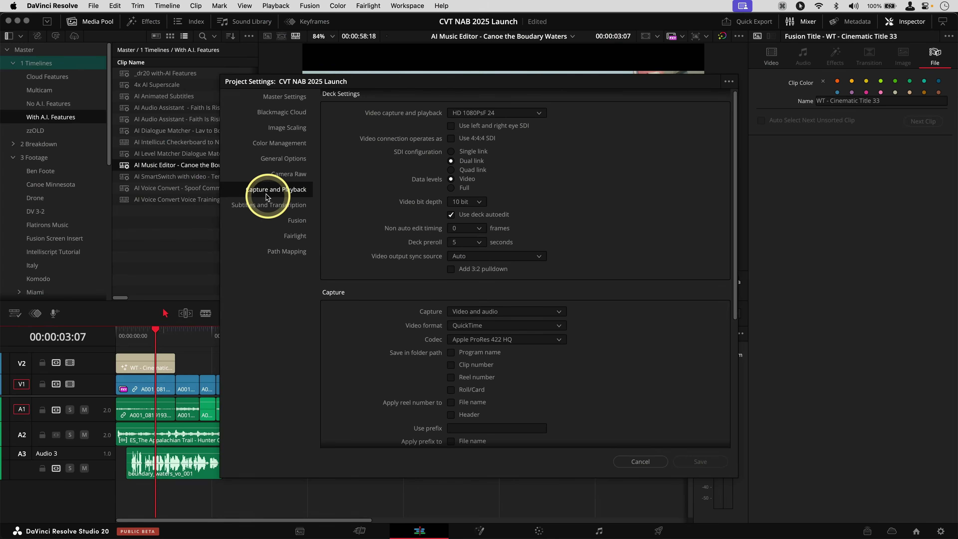
- Scroll through the Capture and Playback and Master Settings panels of Project Settings
scroll(642, 344, up, 1)
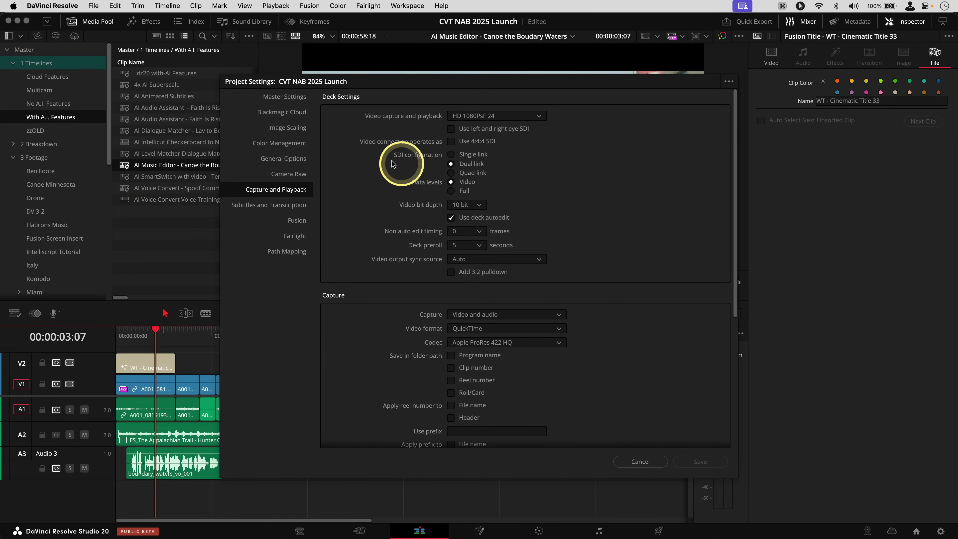
click(276, 97)
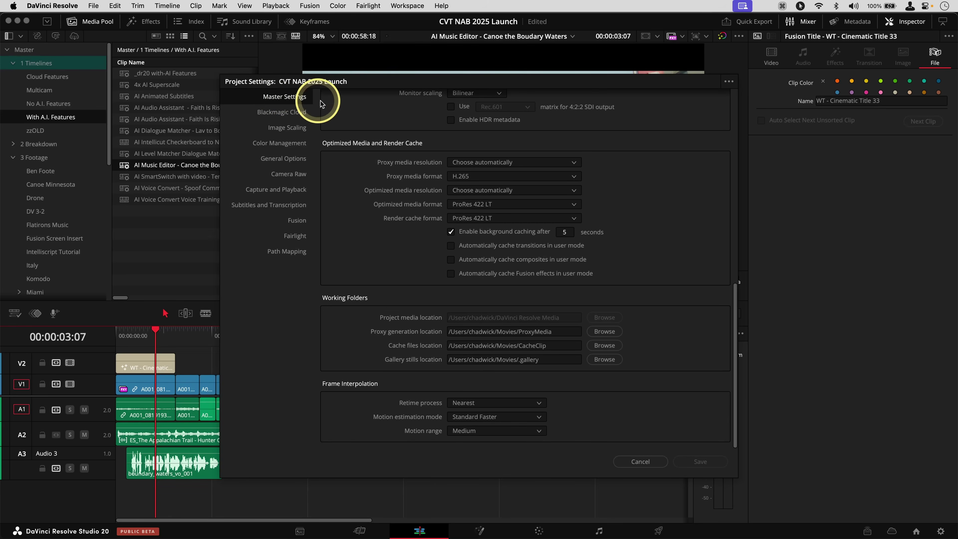
scroll(381, 144, up, 10)
scroll(382, 146, down, 10)
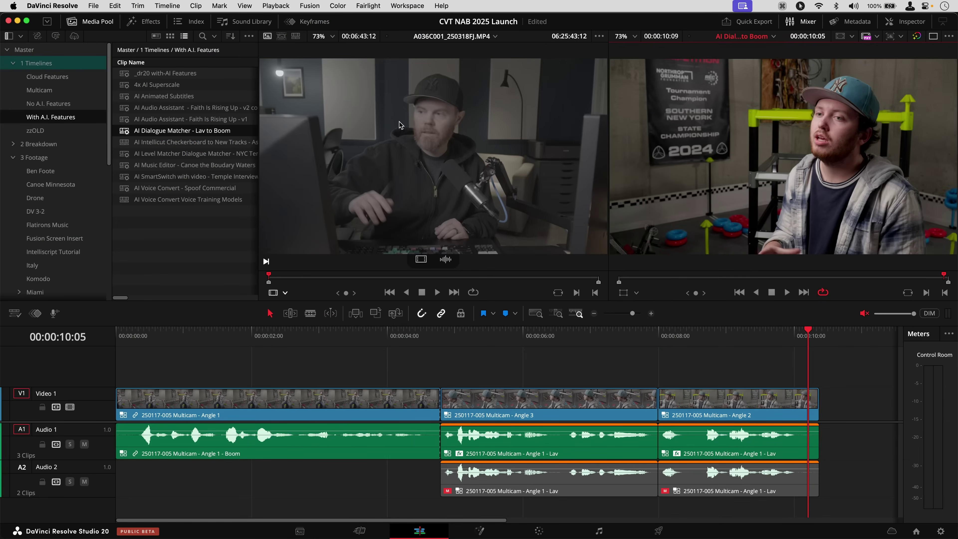
- Browse Timeline > Video, then Help-search 'selection fol' to locate Selection Follows Playhead
click(193, 22)
click(165, 6)
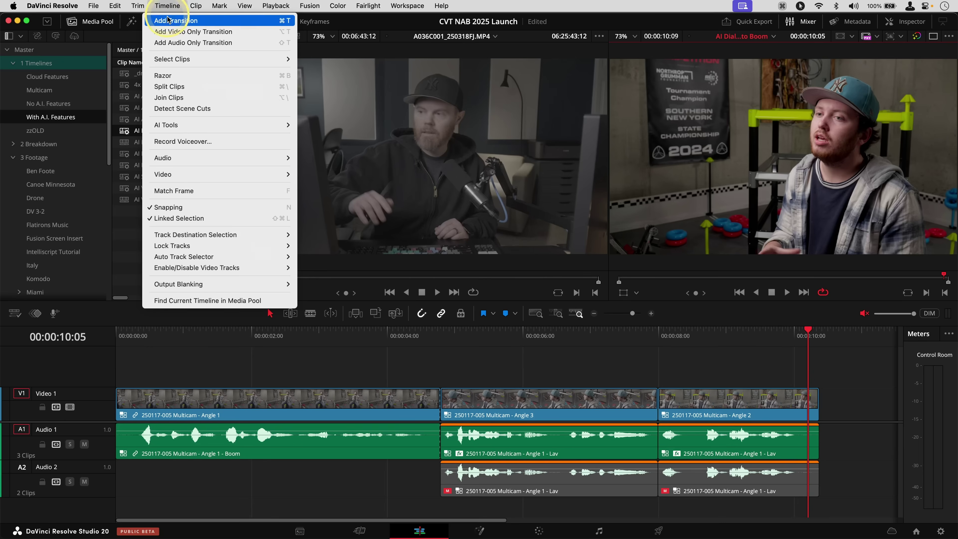
mouse_move(188, 125)
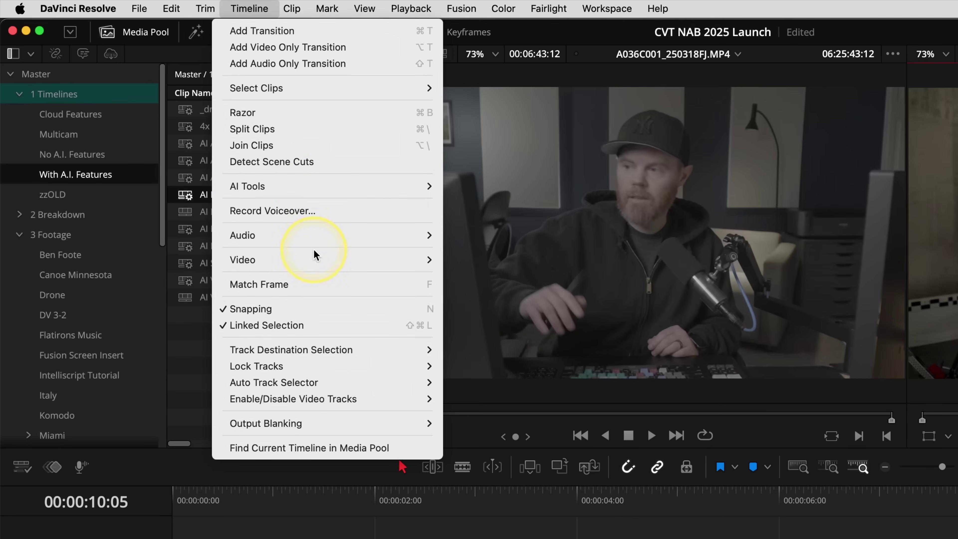
mouse_move(315, 261)
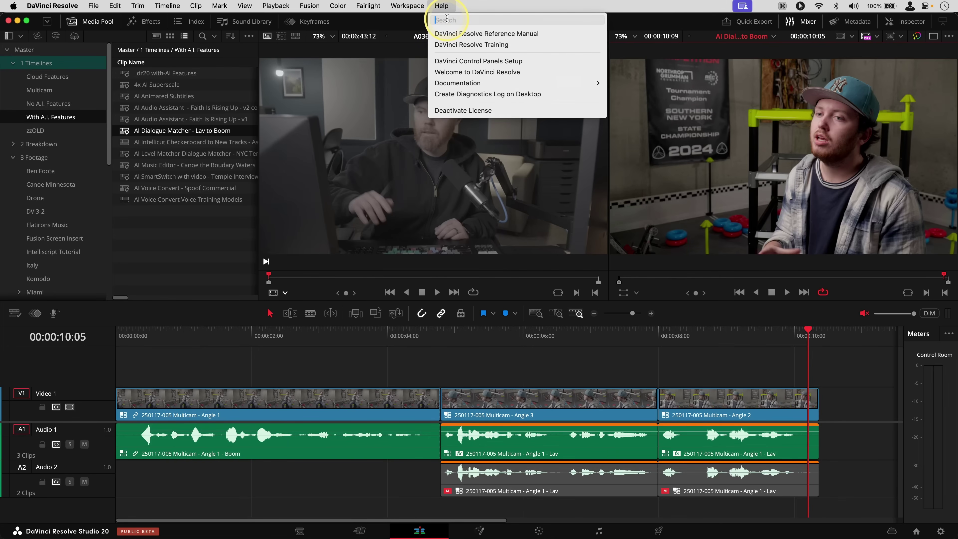
text(sel)
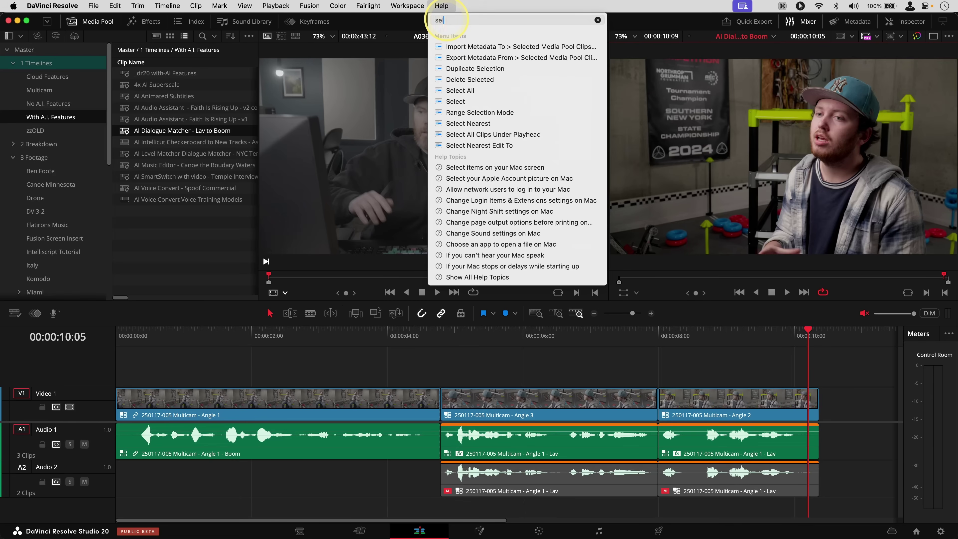
text(ection foll)
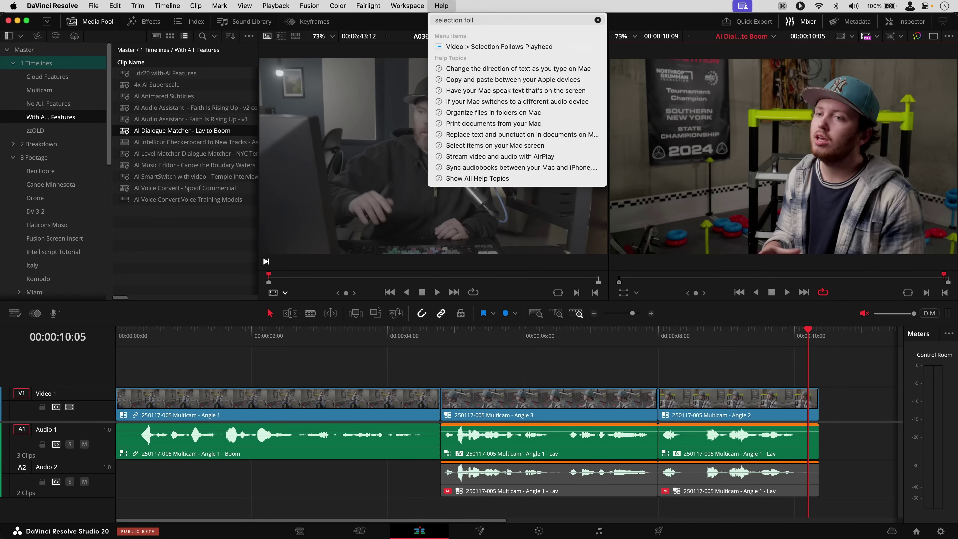
key(Down)
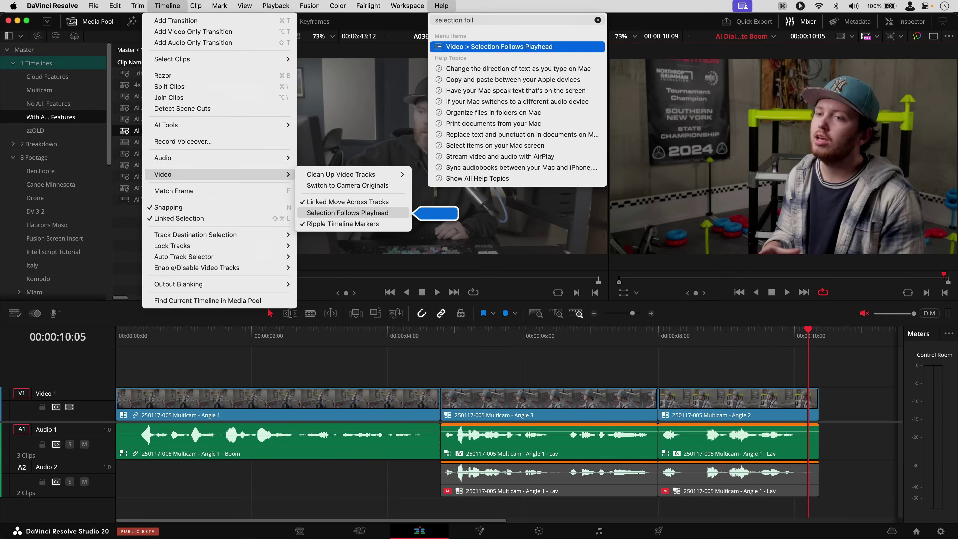